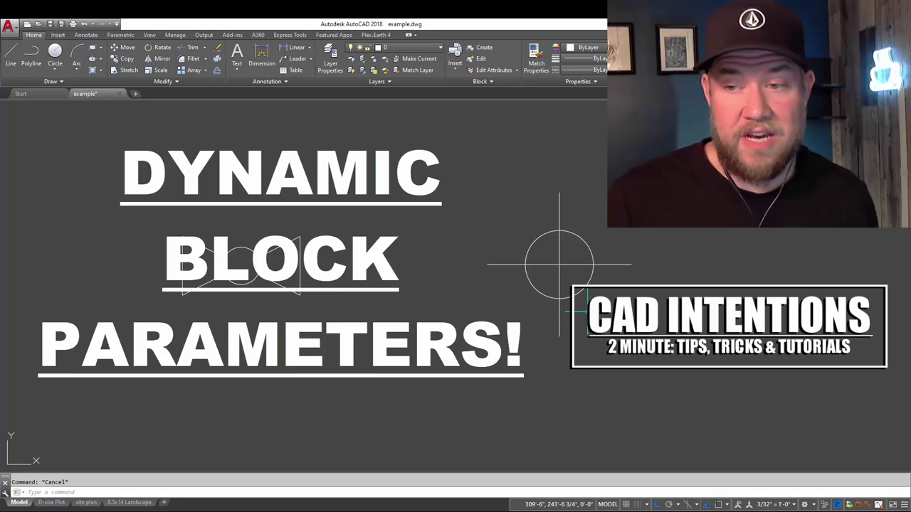
- Rotate the example circle-and-cross valve block so its crossing lines sit at a slight angle
left_click(572, 325)
left_click(528, 278)
left_click(622, 265)
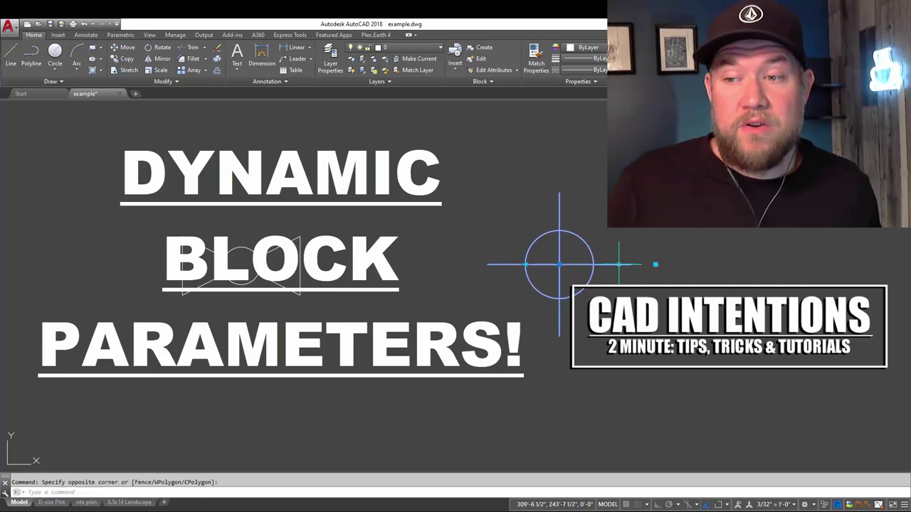
left_click(655, 265)
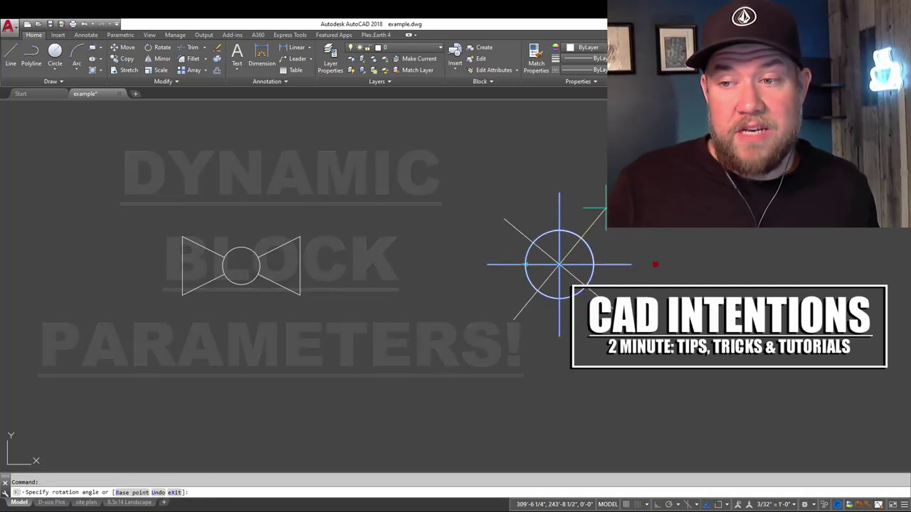
left_click(646, 303)
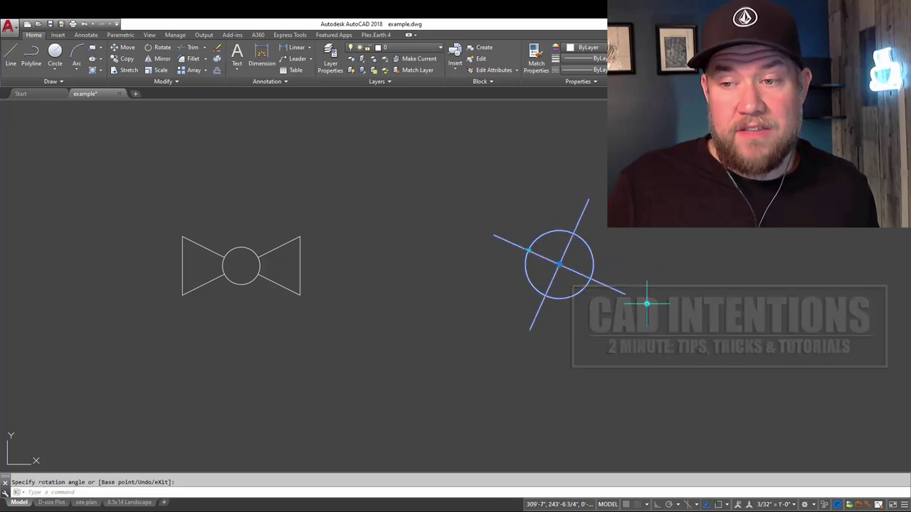
- Shrink the block's circle with its size grip, then cancel the second rotation
left_click(528, 250)
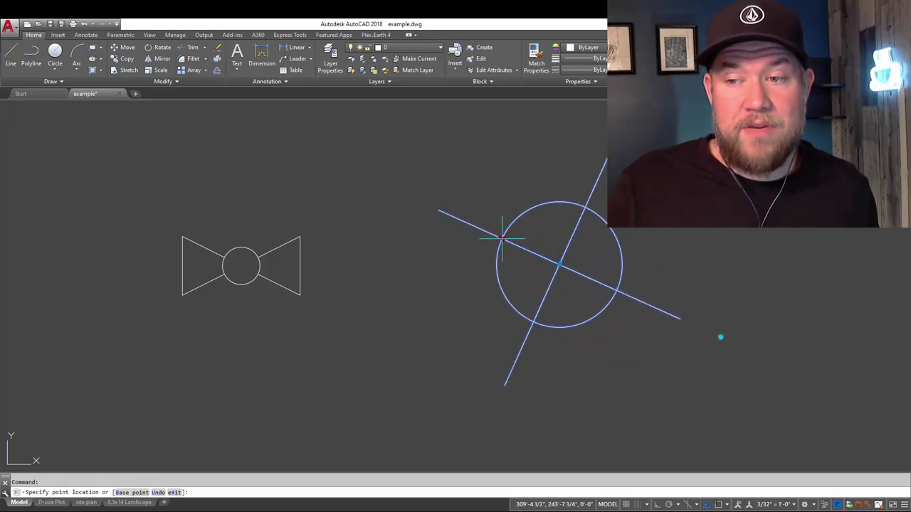
left_click(525, 242)
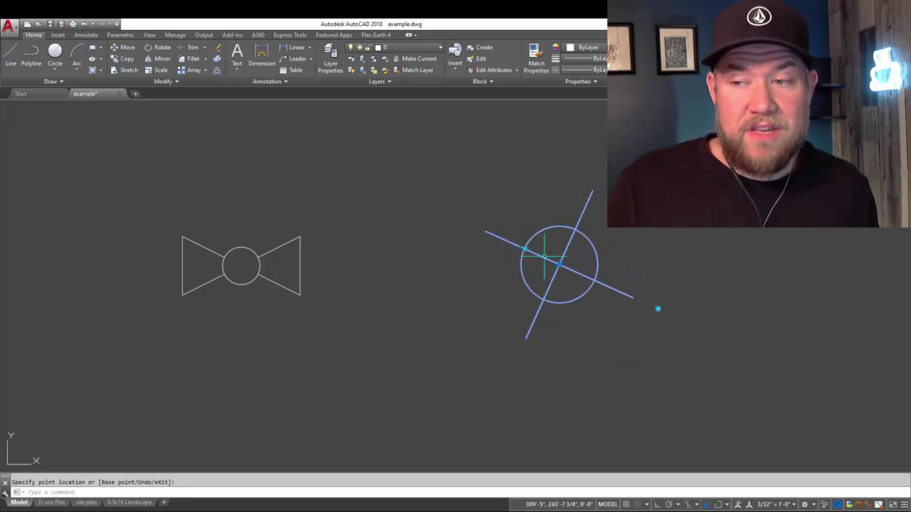
left_click(657, 308)
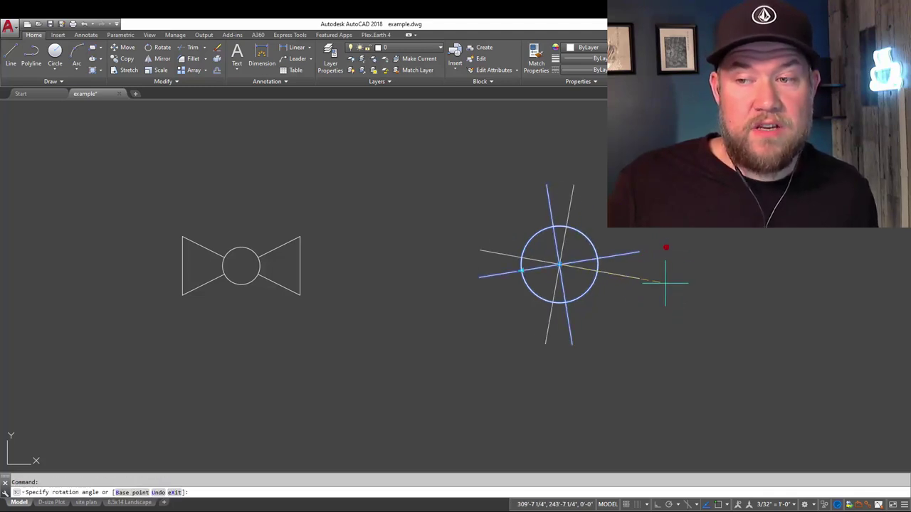
key("Escape")
key("Escape")
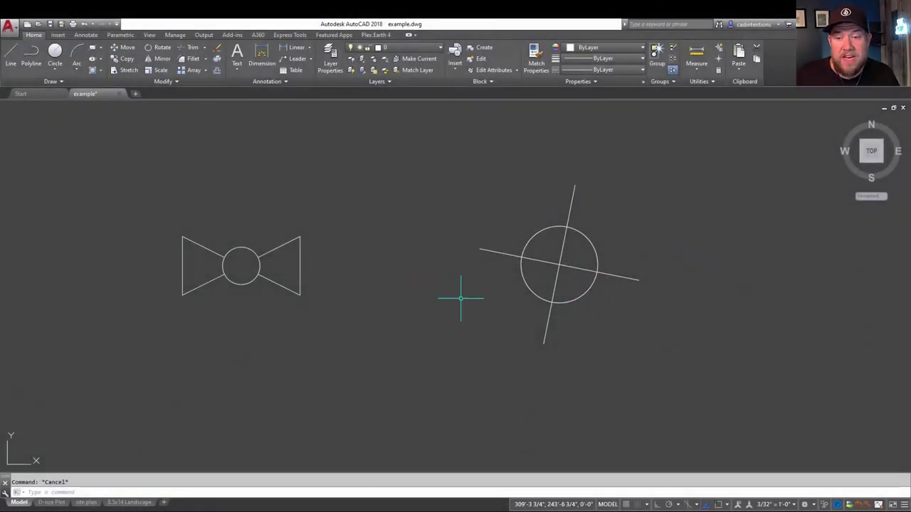
- Rotate the circle-and-cross block into a steeper X and scale it smaller
left_click(325, 310)
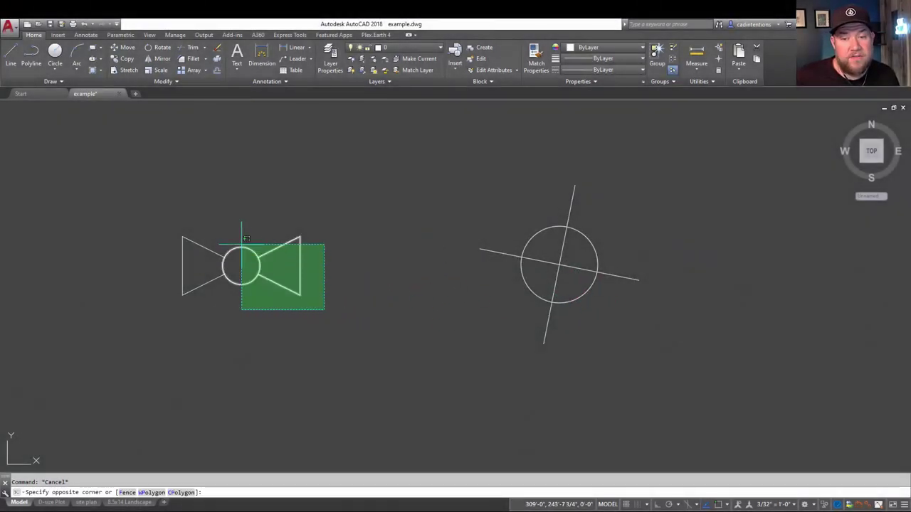
key("Escape")
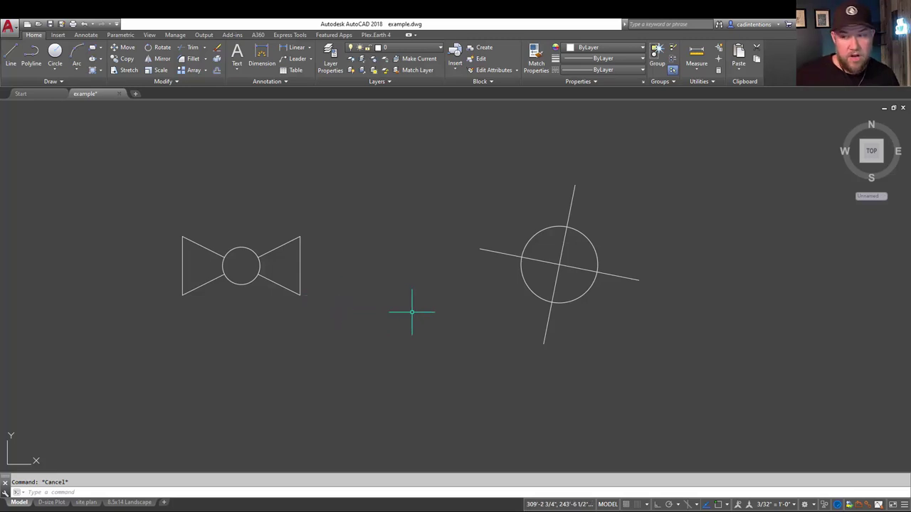
left_click(665, 285)
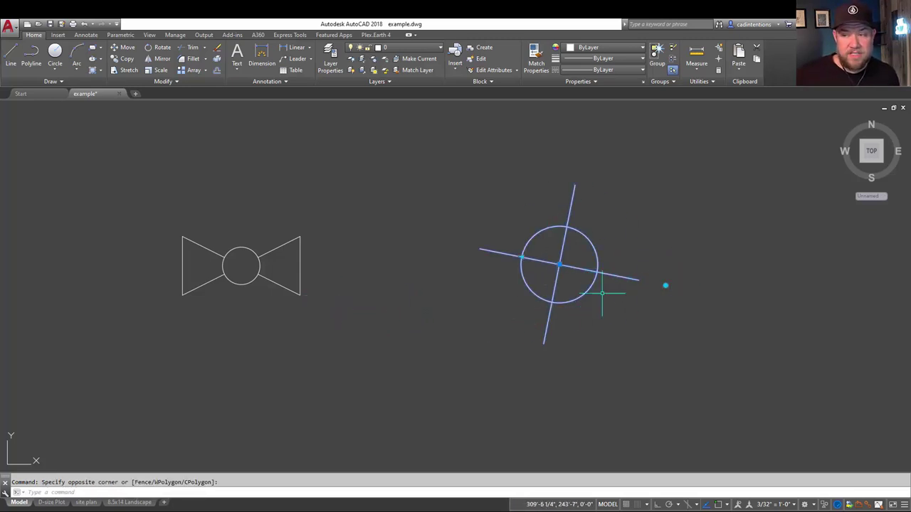
left_click(658, 283)
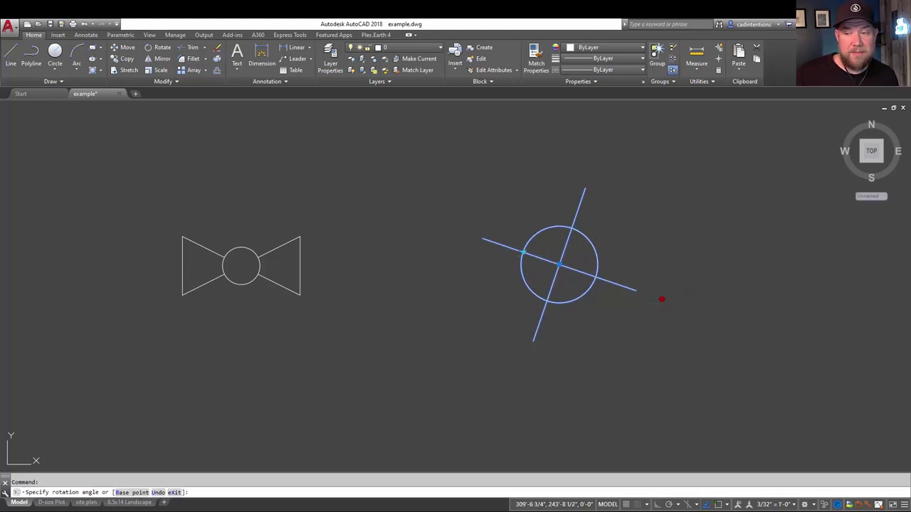
key("space")
key("Escape")
key("Escape")
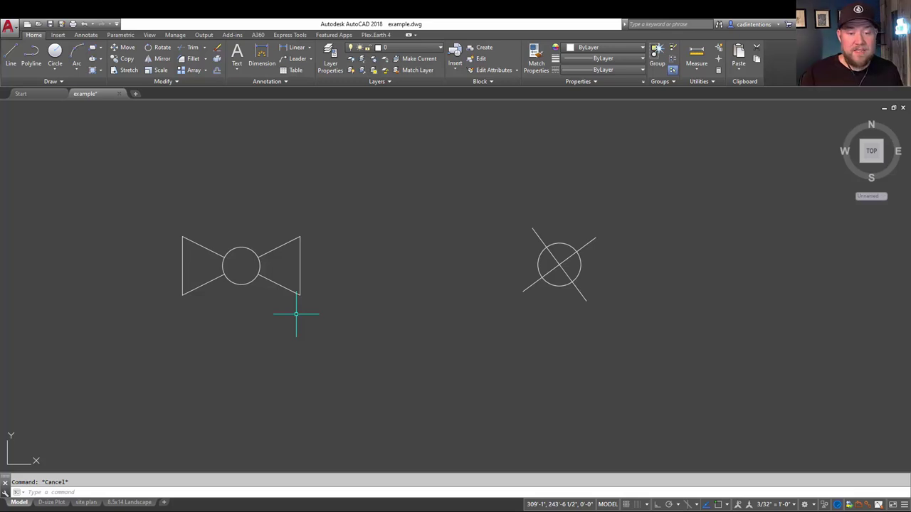
- Start a BLOCK definition named WATER VALVE with its base point at the bowtie circle's centre
type("BLOCK")
key("Return")
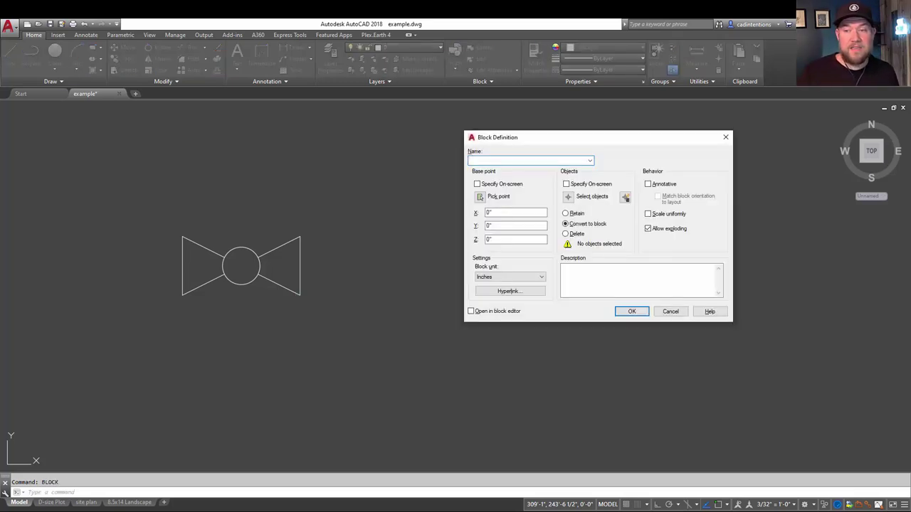
left_click_drag(590, 138, 465, 121)
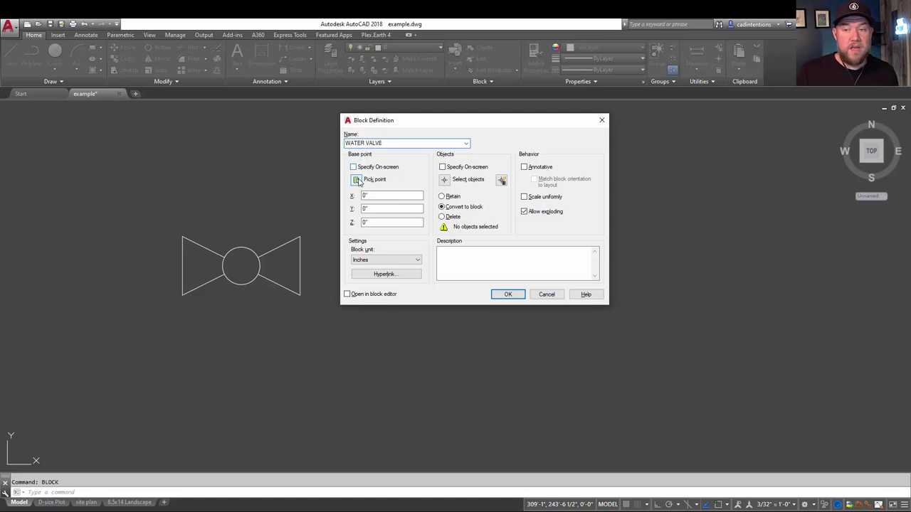
left_click(356, 179)
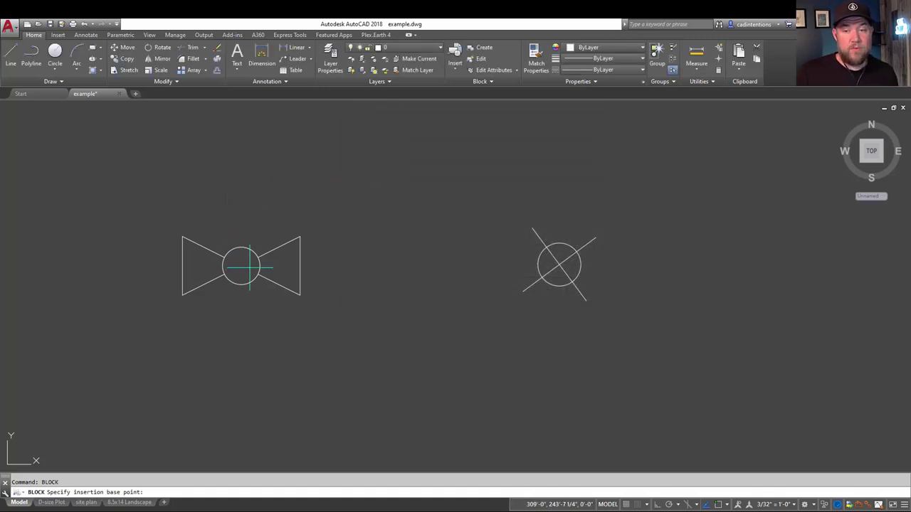
key("F3")
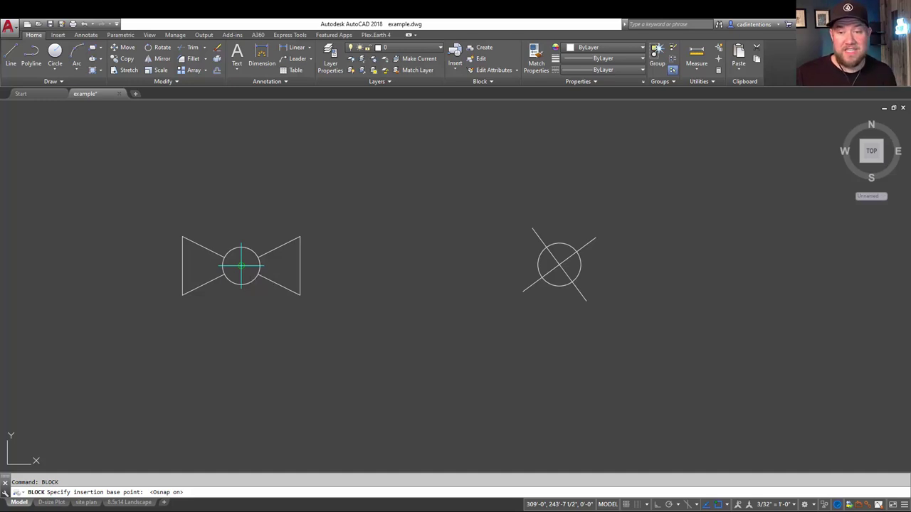
left_click(242, 267)
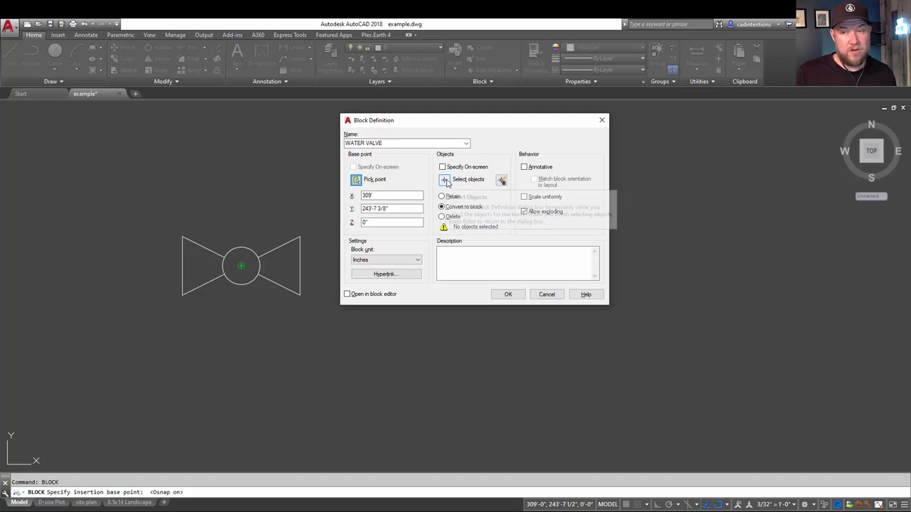
- Window-select the bowtie's three objects for the block
left_click(445, 180)
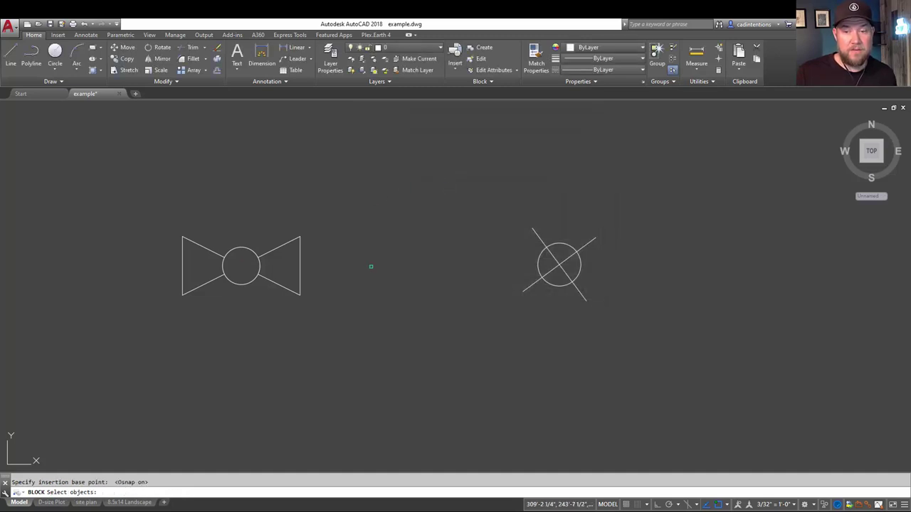
left_click(356, 324)
left_click(138, 210)
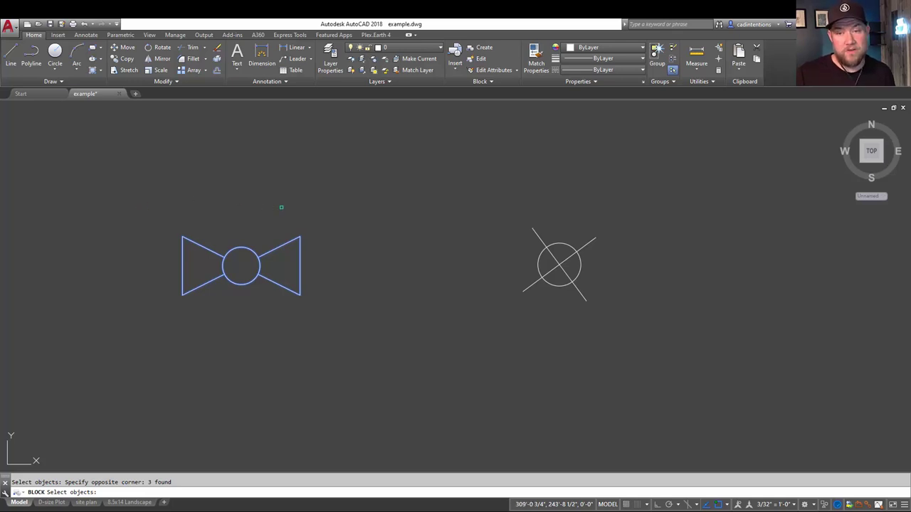
key("Return")
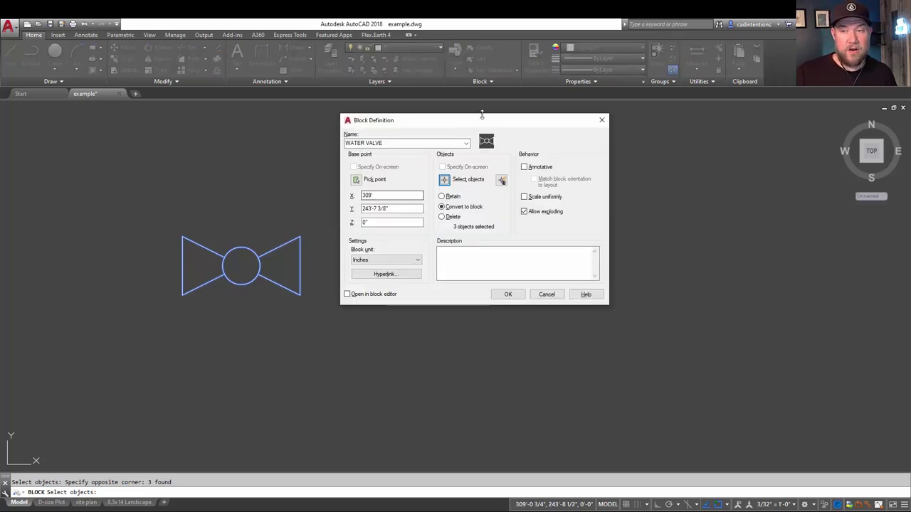
- Enable Scale uniformly, keep Inches as the block unit, and create WATER VALVE
left_click_drag(484, 127, 449, 99)
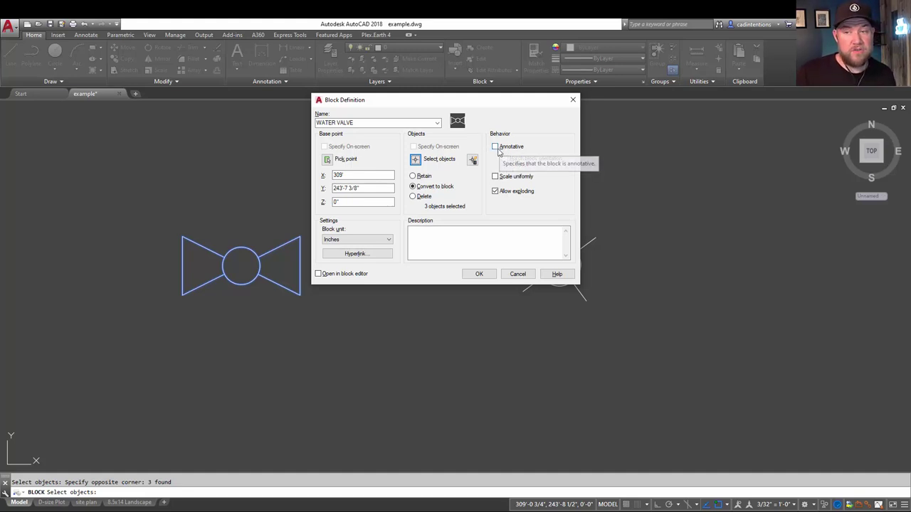
left_click(496, 147)
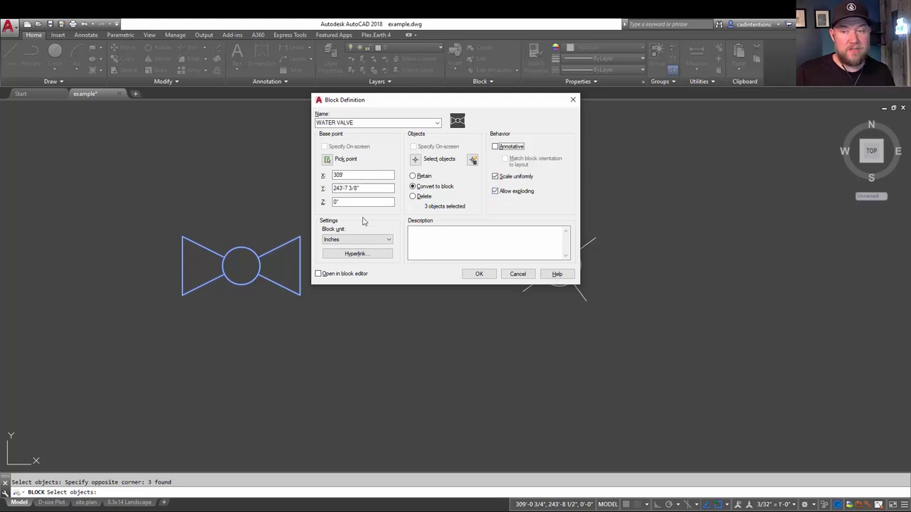
left_click(358, 241)
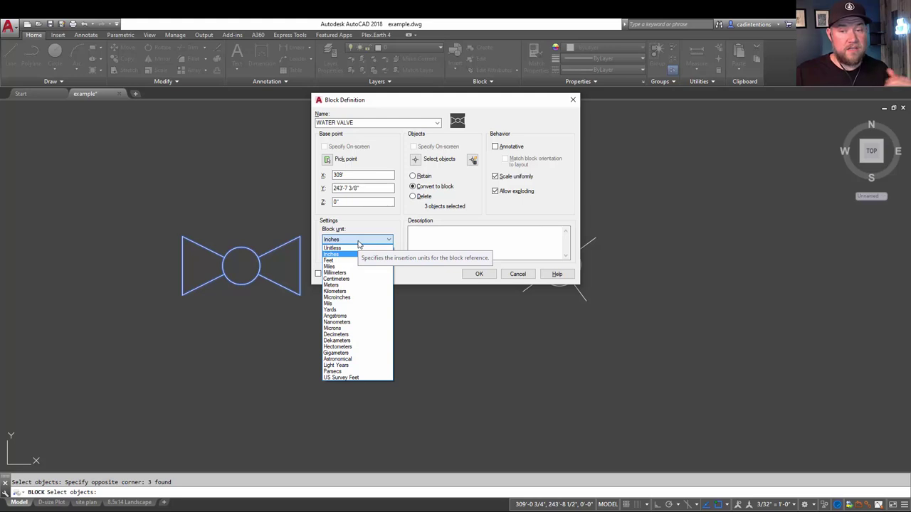
left_click(358, 241)
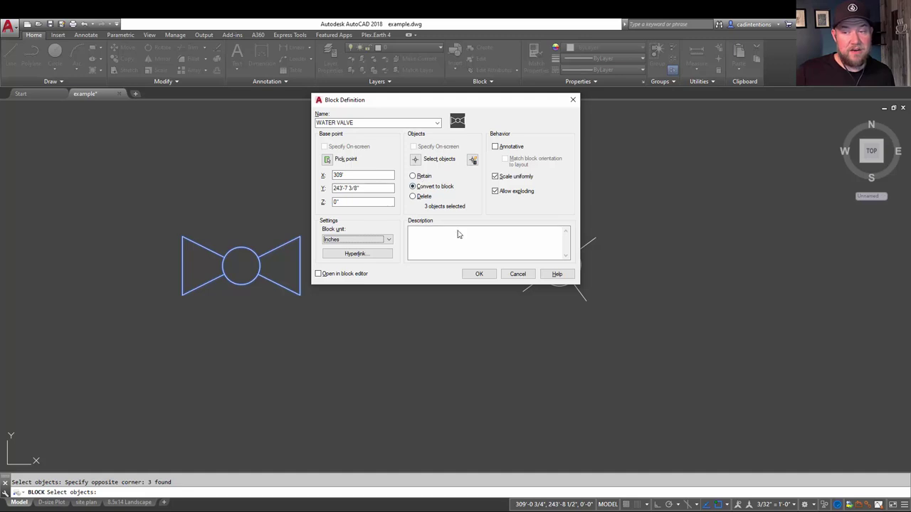
left_click(478, 274)
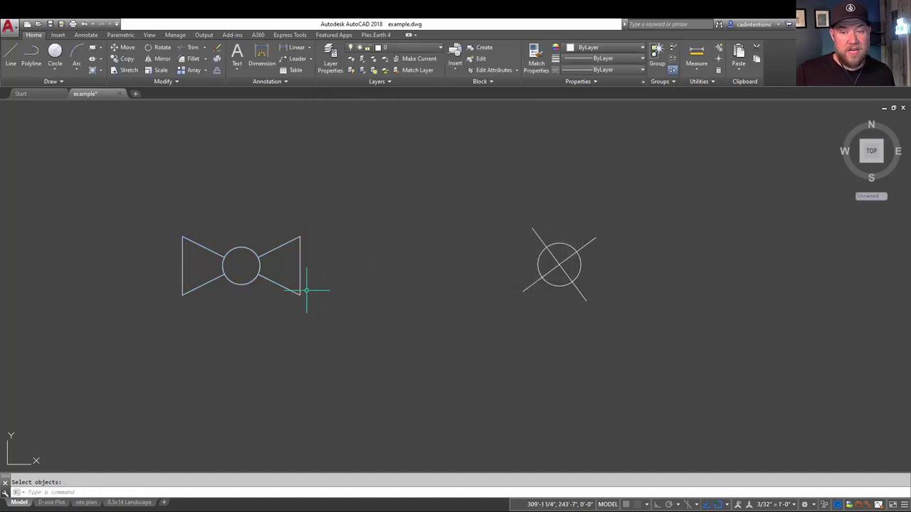
- Open the WATER VALVE block in the Block Editor from its right-click menu
left_click(300, 289)
left_click(261, 290)
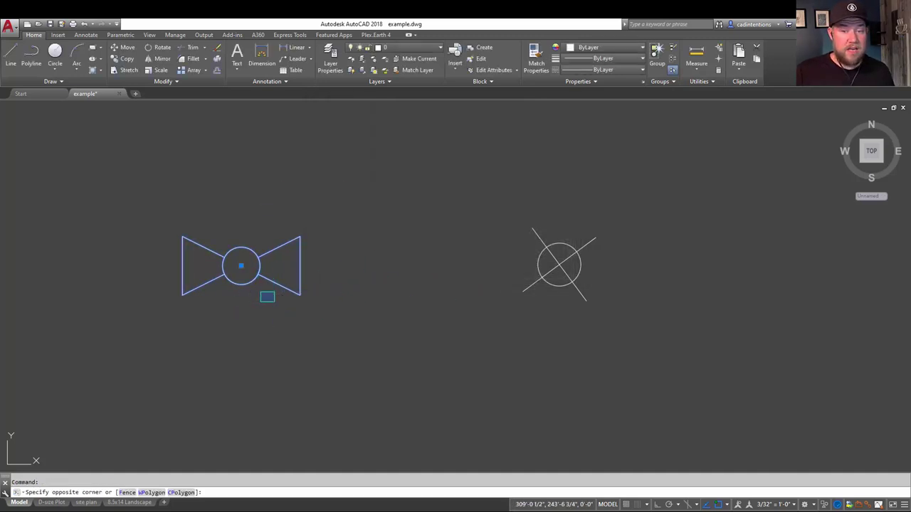
key("Escape")
left_click(272, 283)
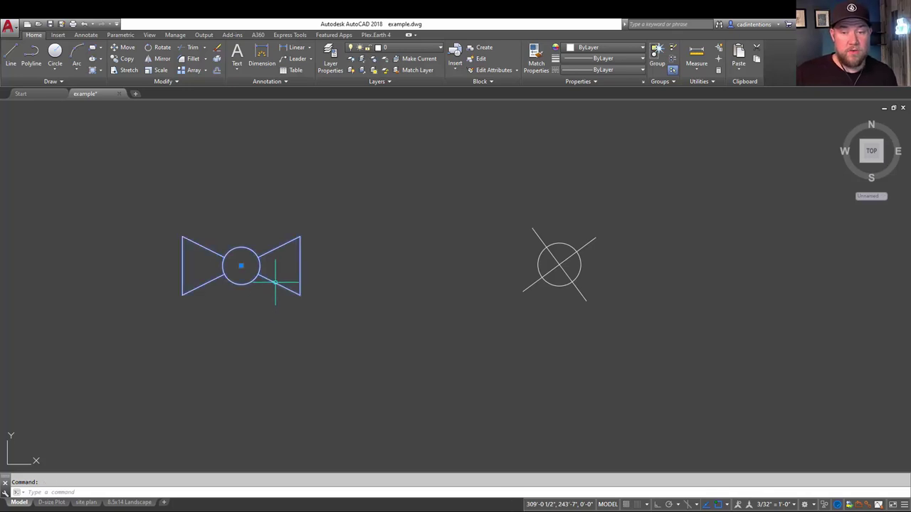
right_click(235, 270)
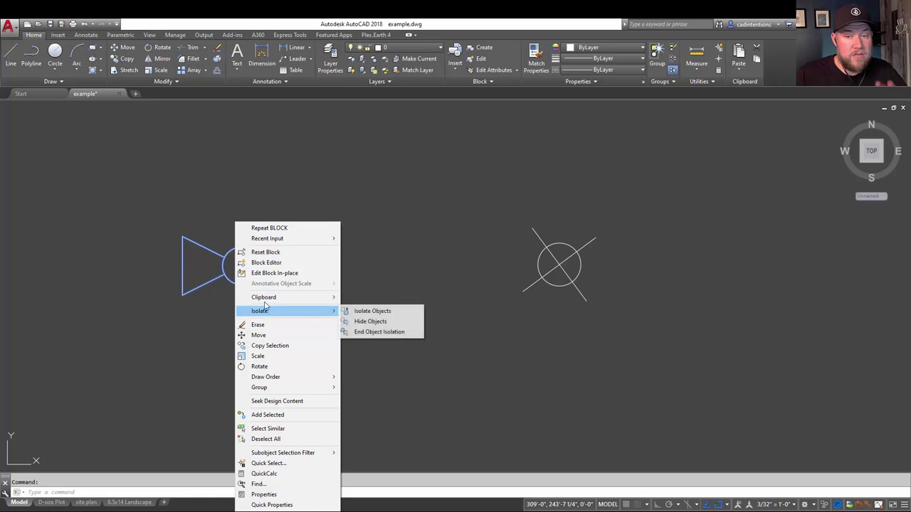
left_click(268, 265)
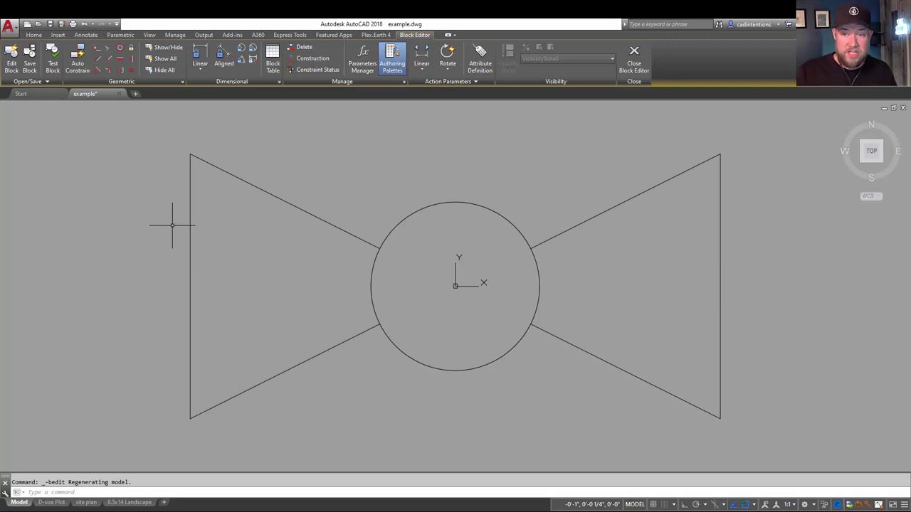
- Add rotation parameter Angle1 at the circle centre, default angle 0, with one grip
scroll(231, 184, "down", 4)
key("Escape")
middle_click_drag(360, 121, 396, 142)
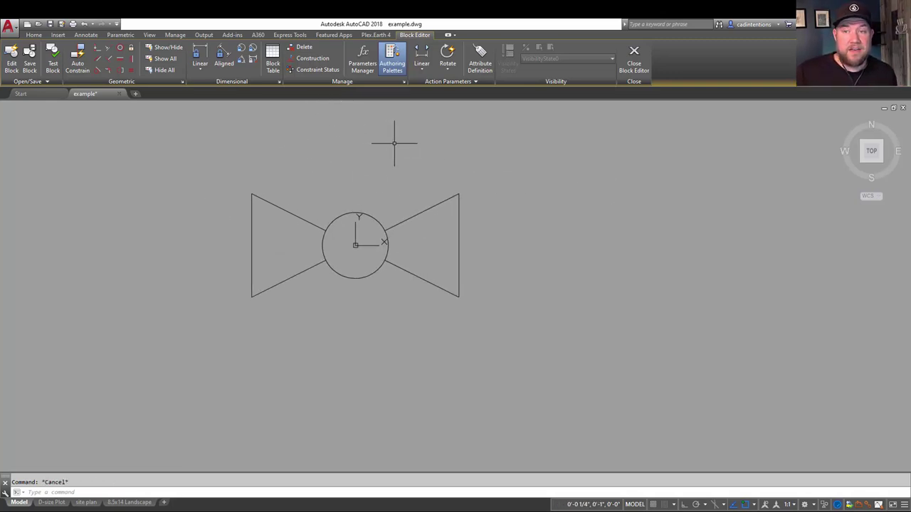
left_click(421, 74)
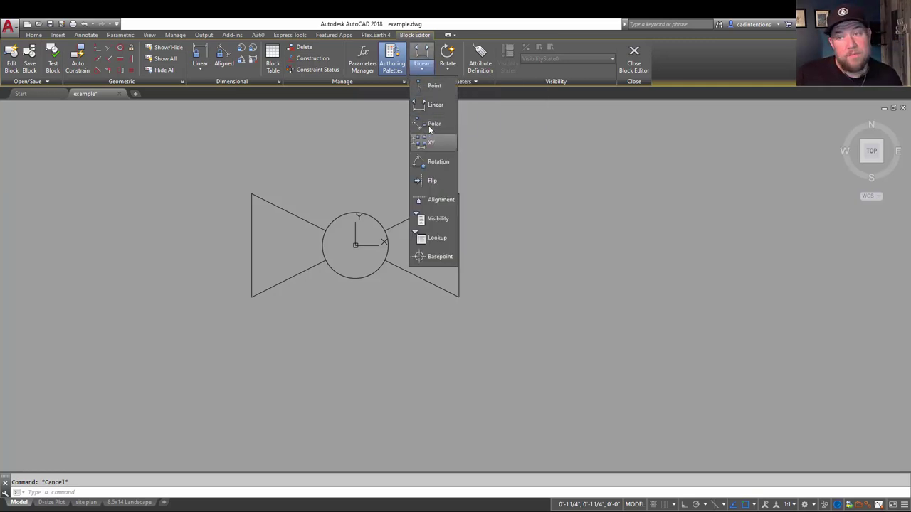
left_click(433, 163)
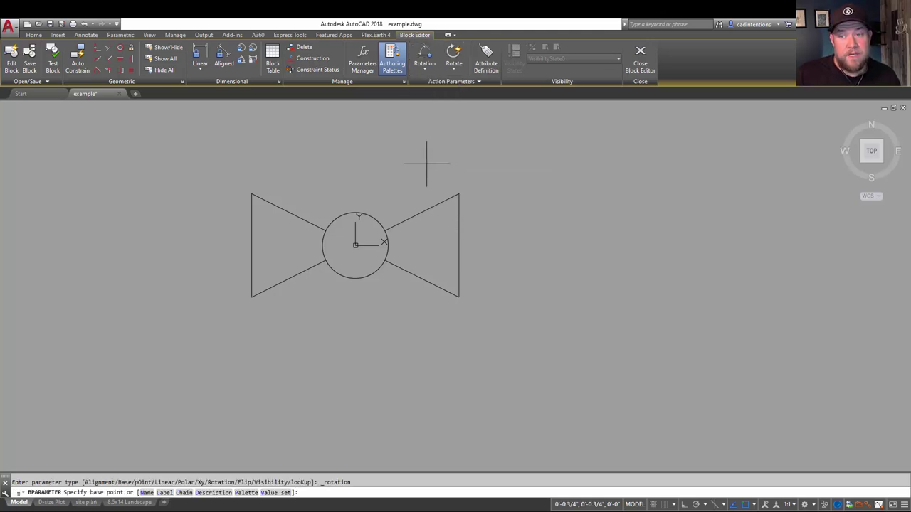
left_click(355, 246)
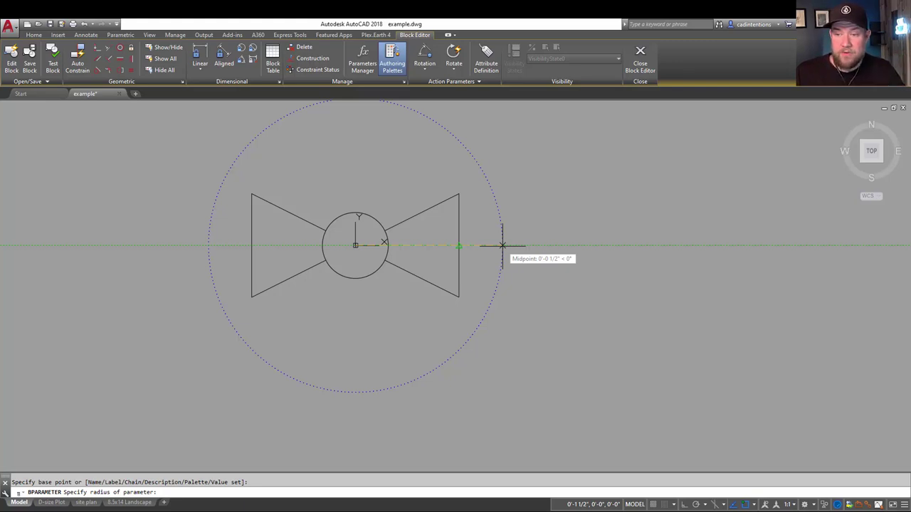
left_click(502, 246)
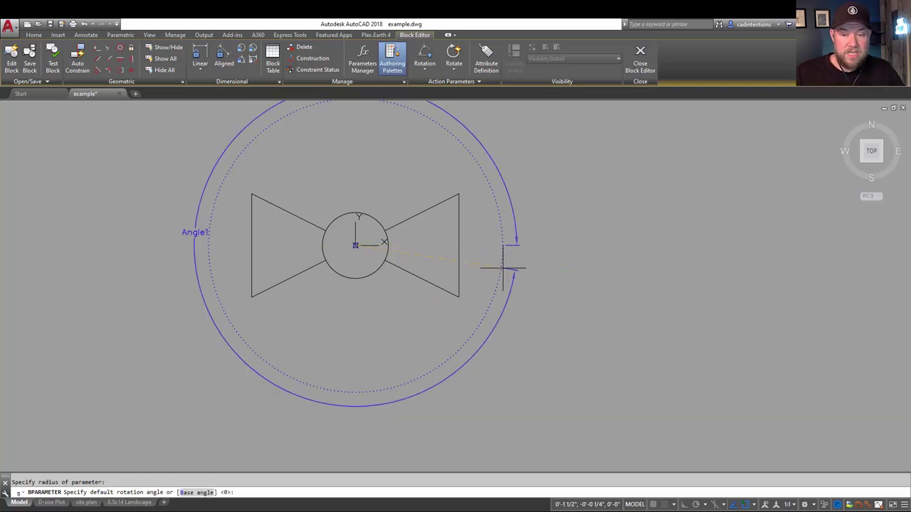
key("Return")
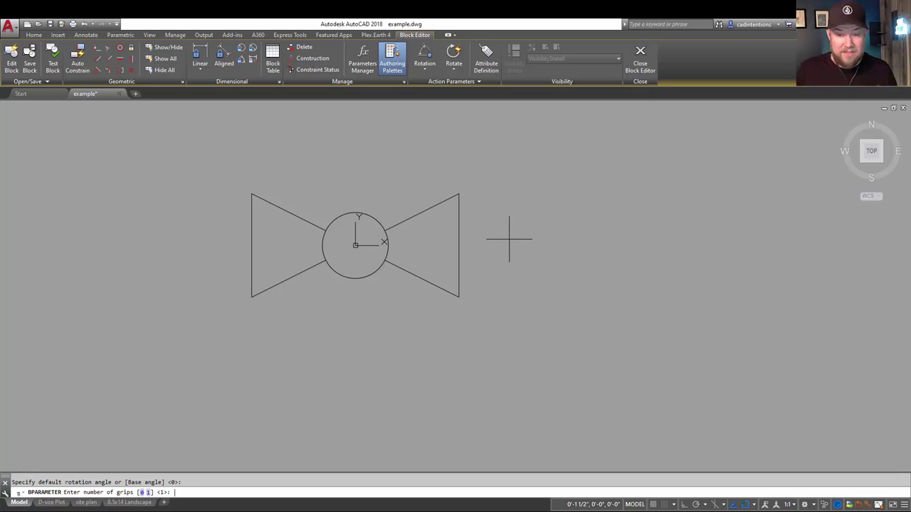
key("Return")
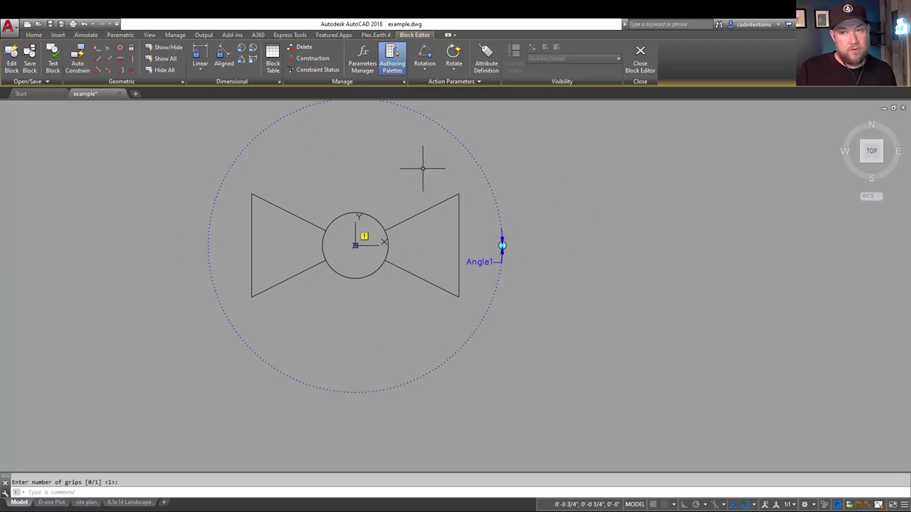
- Add linear parameter Distance1 from circle centre to left wedge edge, one grip, labelled above
left_click(423, 71)
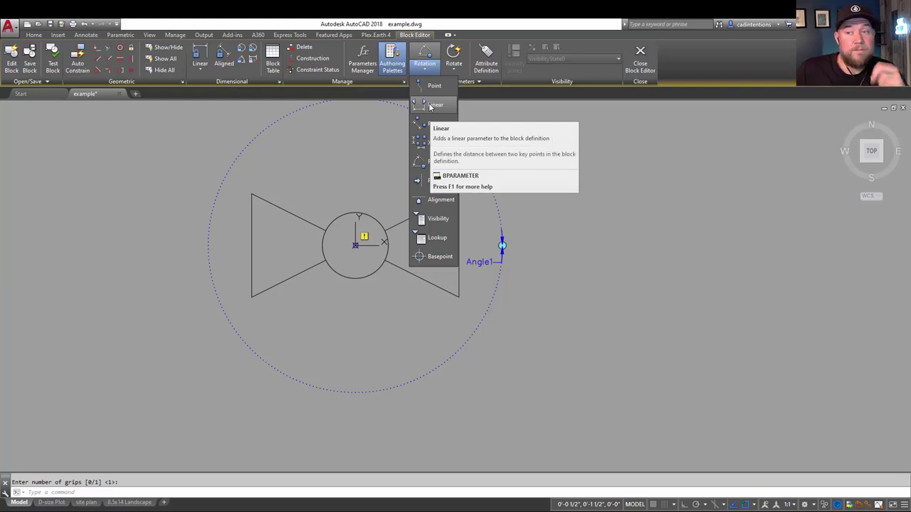
left_click(436, 106)
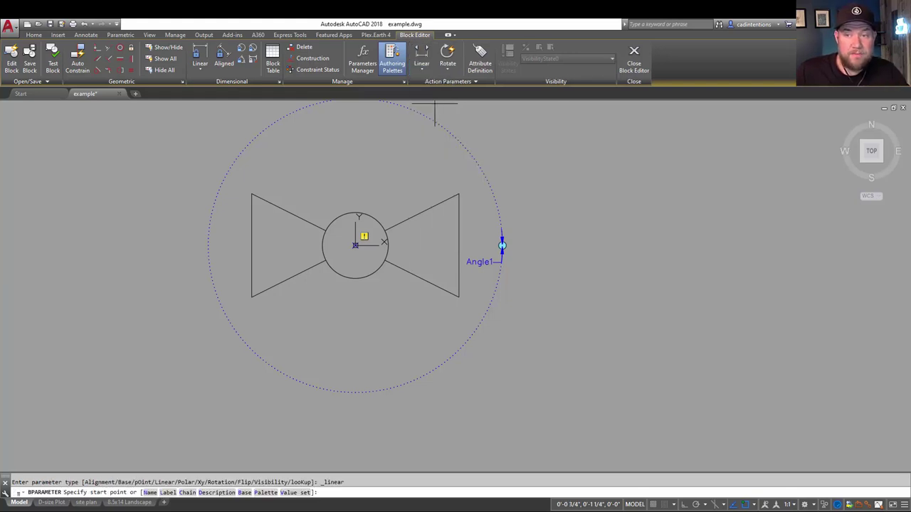
left_click(355, 246)
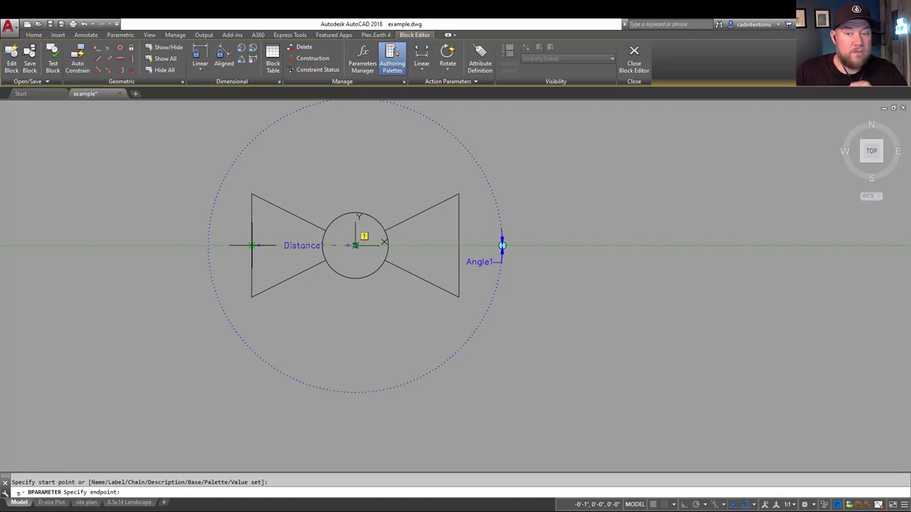
left_click(252, 245)
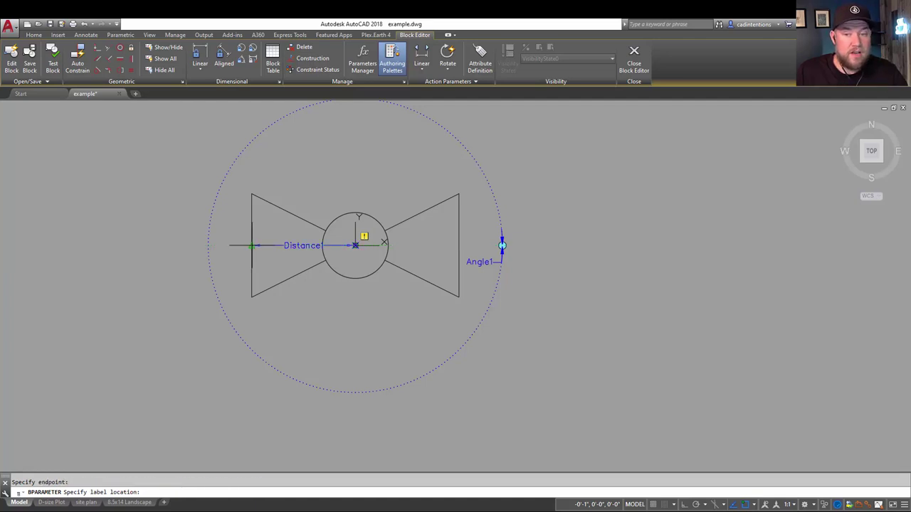
left_click(272, 159)
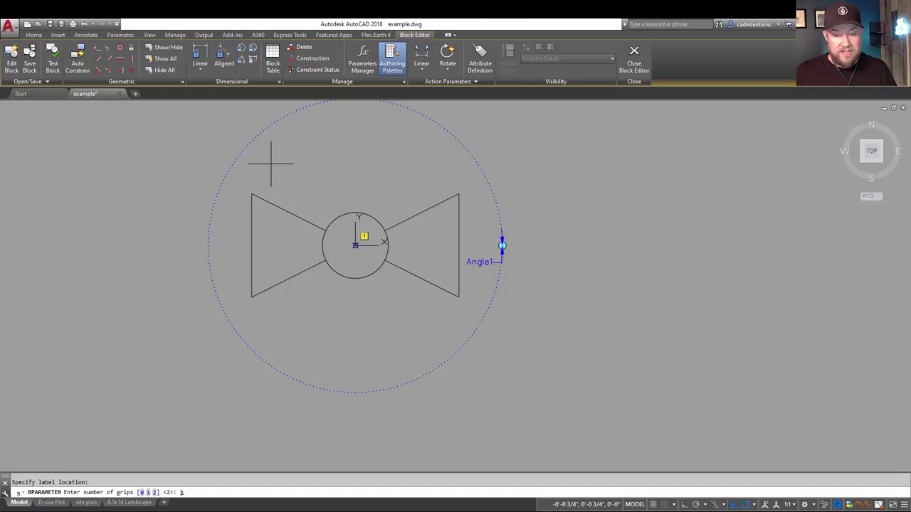
key("Return")
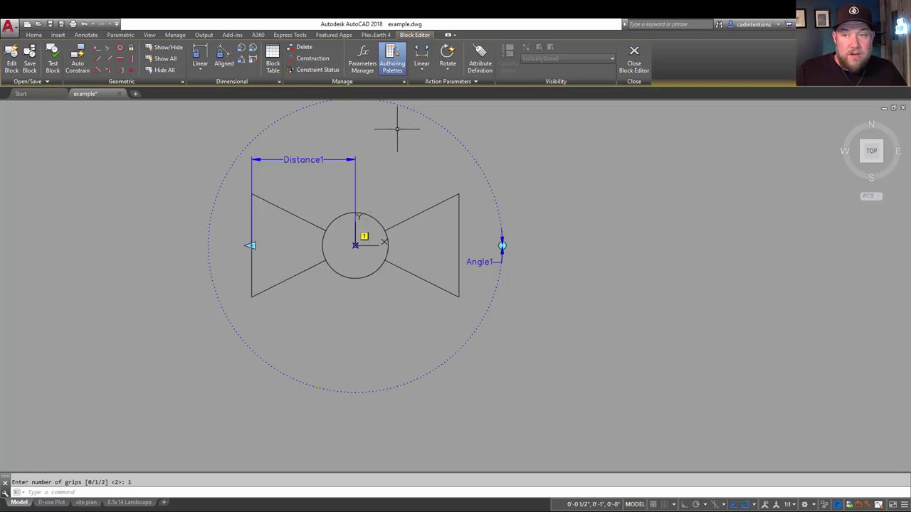
- Start a Scale action from the Actions list in Block Authoring
left_click(448, 69)
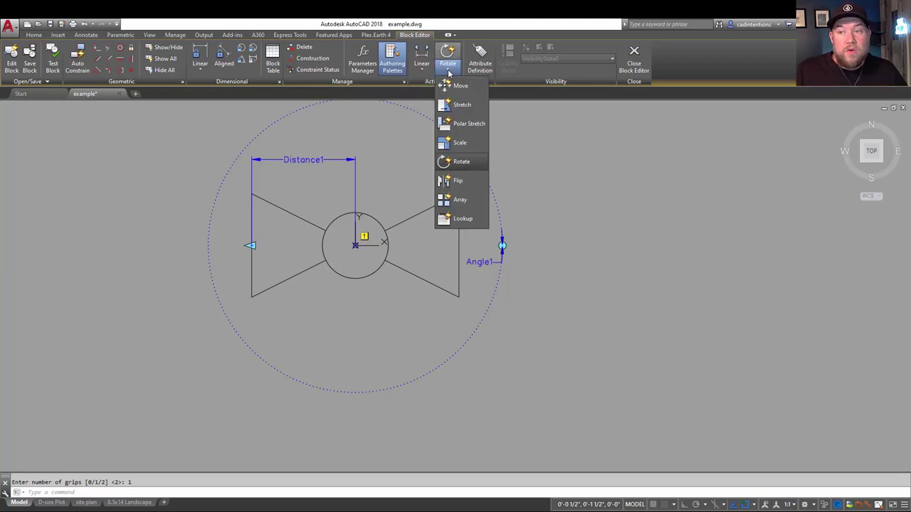
left_click(459, 144)
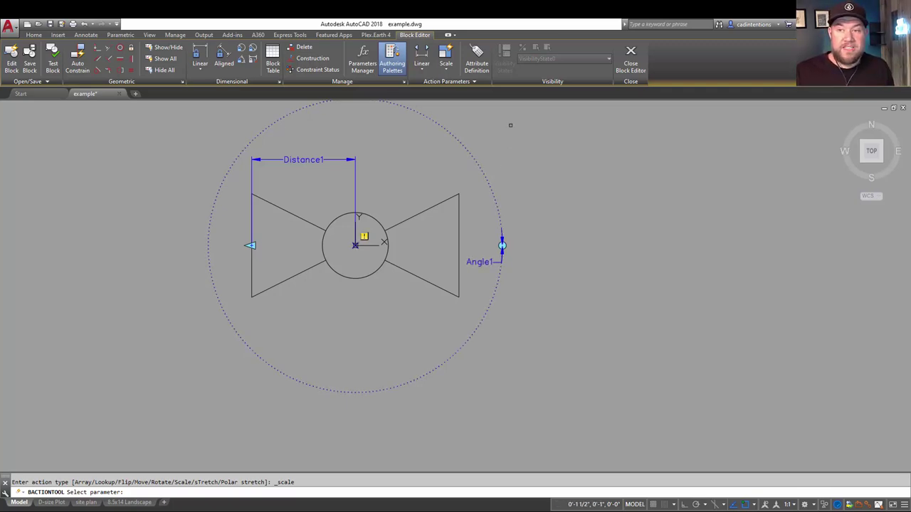
left_click(446, 68)
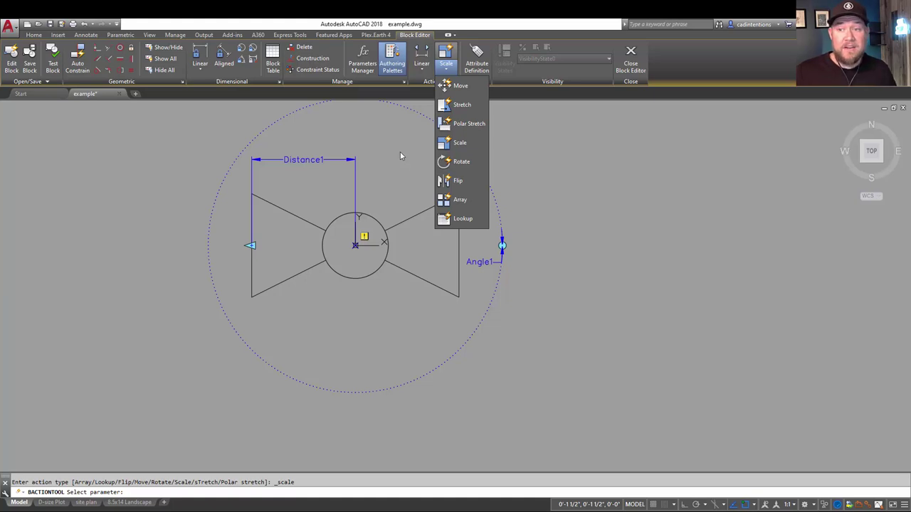
left_click(456, 146)
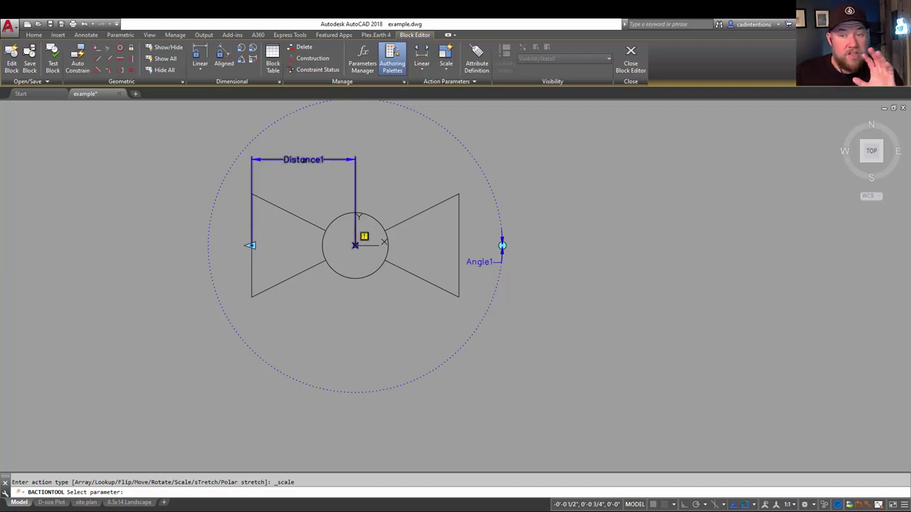
- Link the Scale action to Distance1 and apply it to all 7 valve objects
left_click(251, 229)
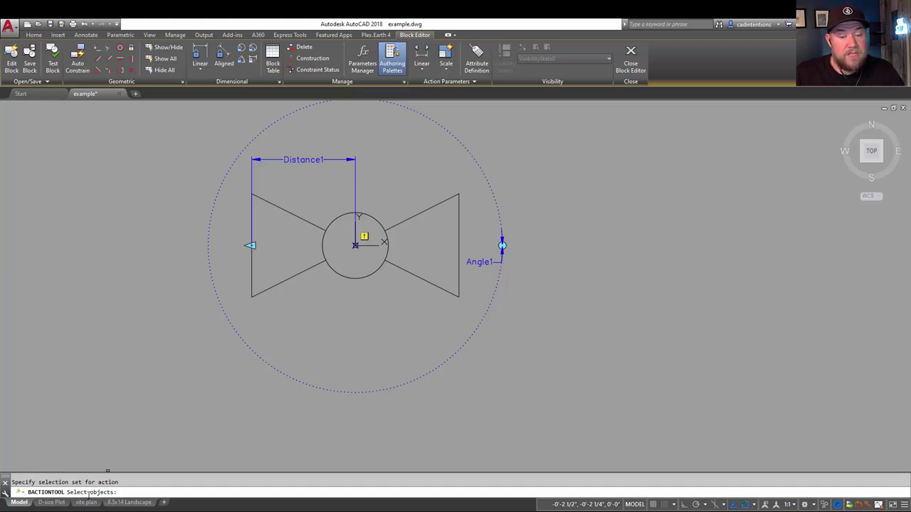
left_click(612, 366)
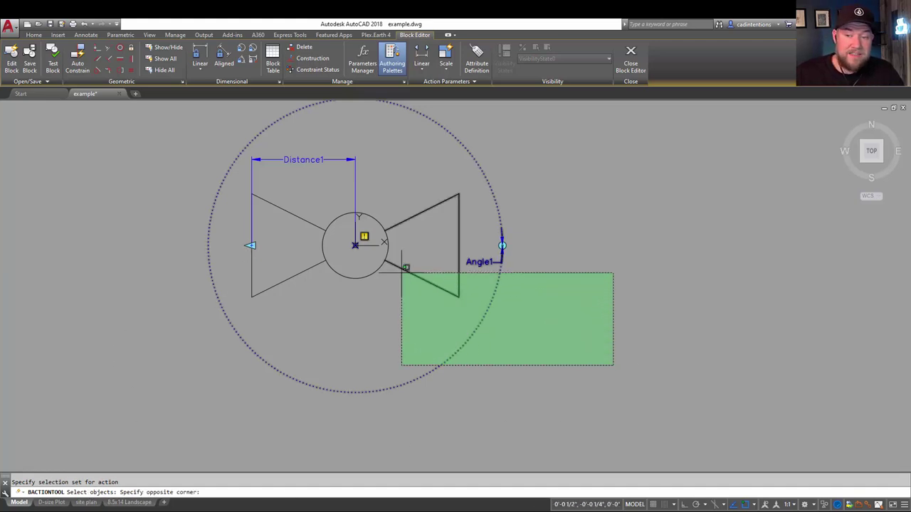
left_click(175, 181)
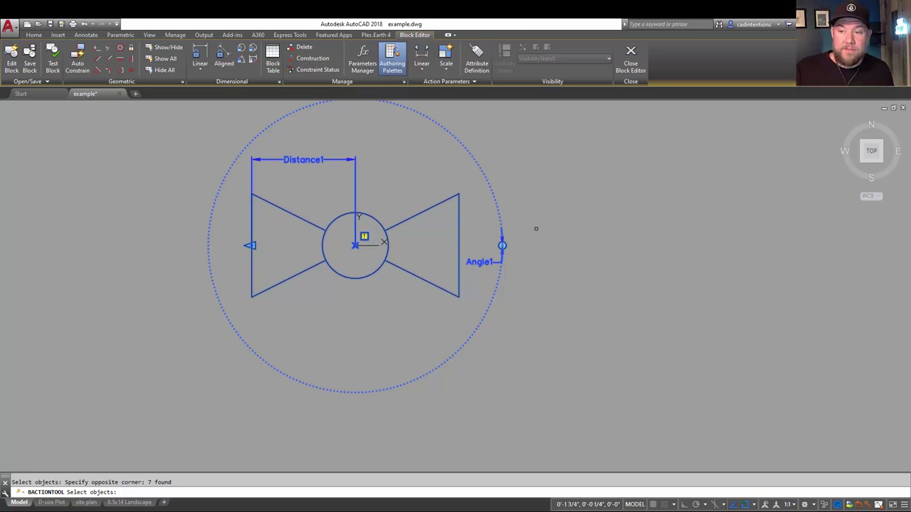
key("Return")
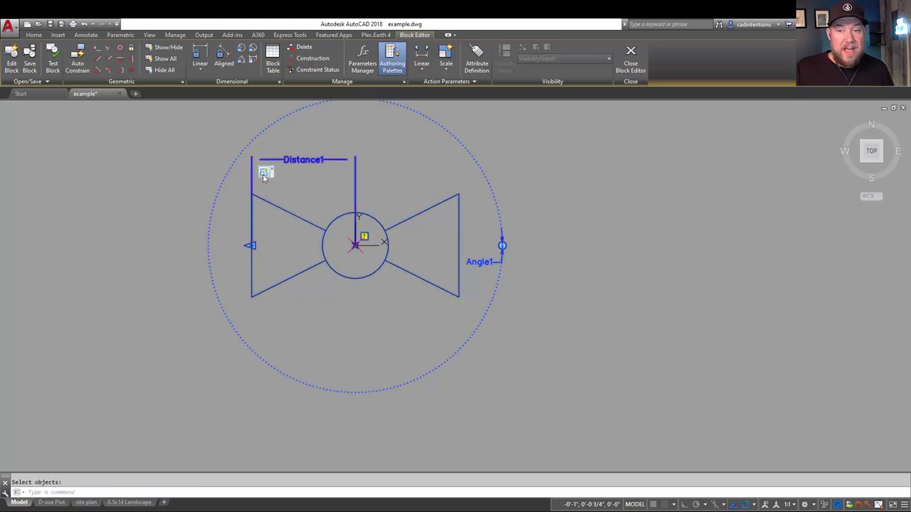
key("Escape")
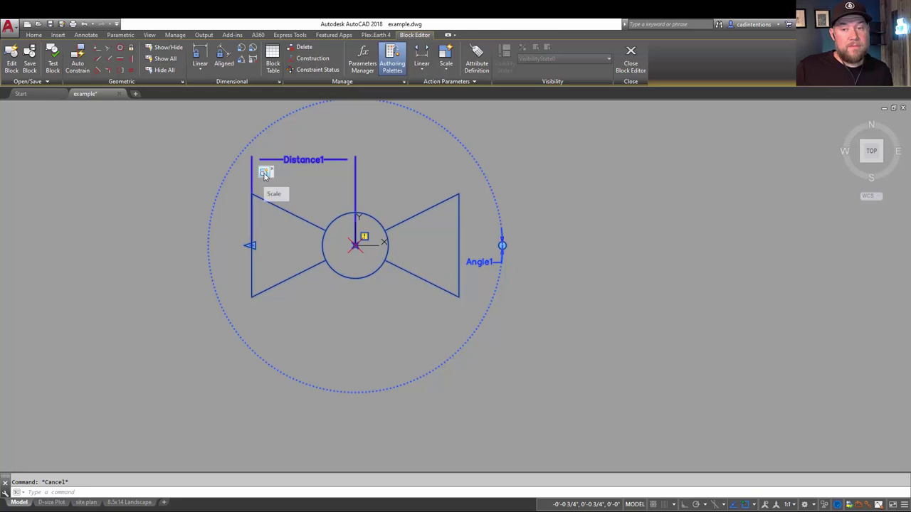
right_click(270, 174)
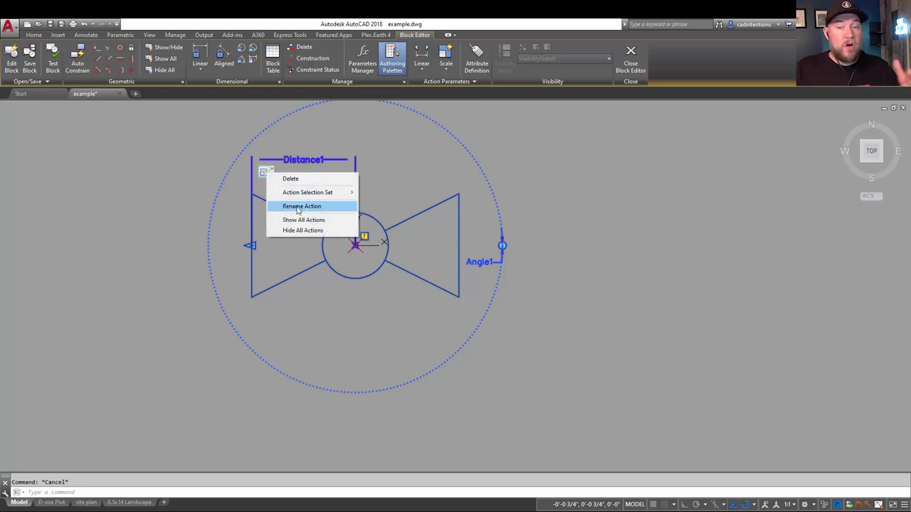
mouse_move(307, 193)
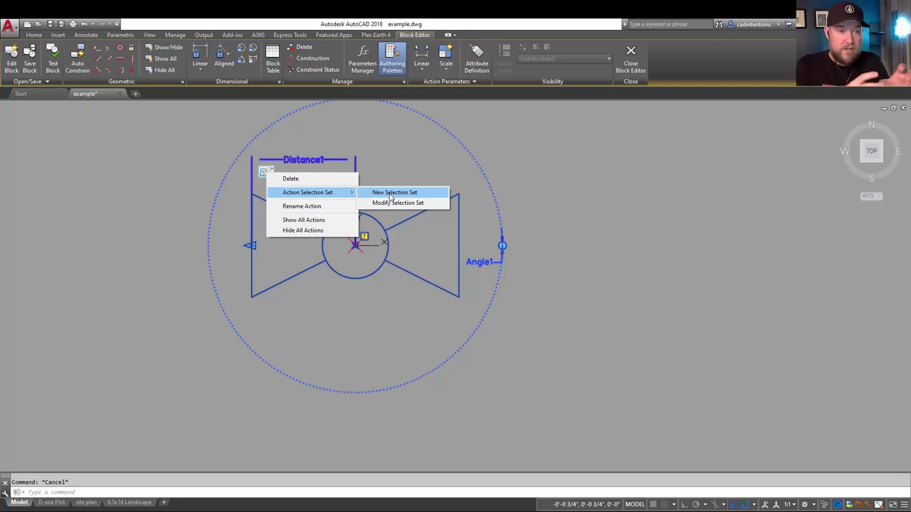
left_click(414, 154)
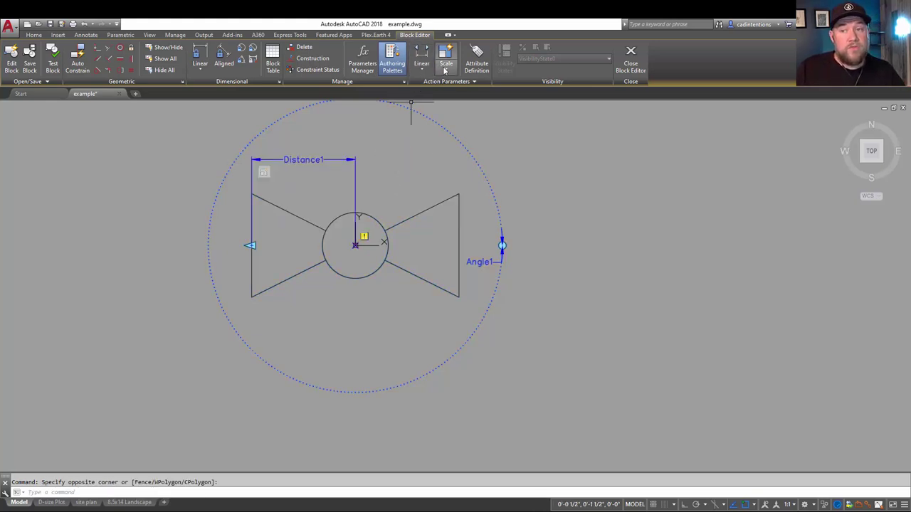
- Add a Rotate action driven by Angle1 acting on all seven valve objects
left_click(445, 69)
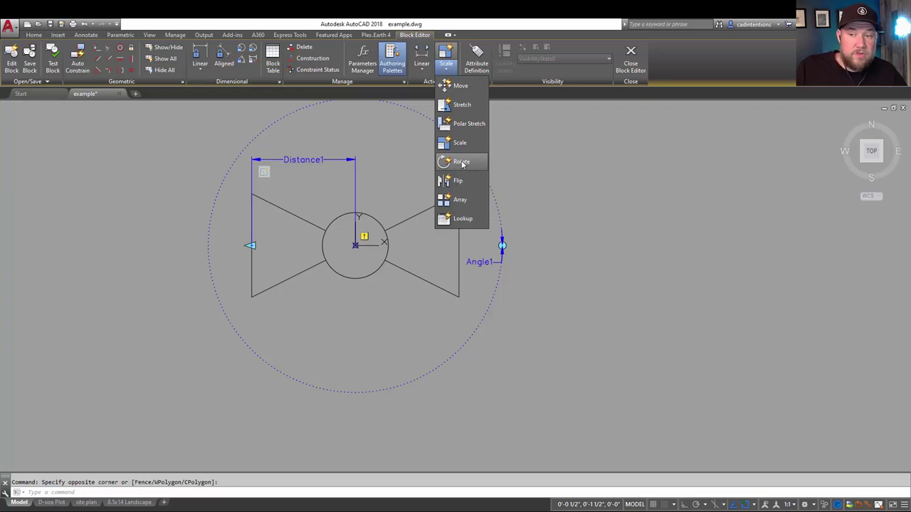
left_click(460, 163)
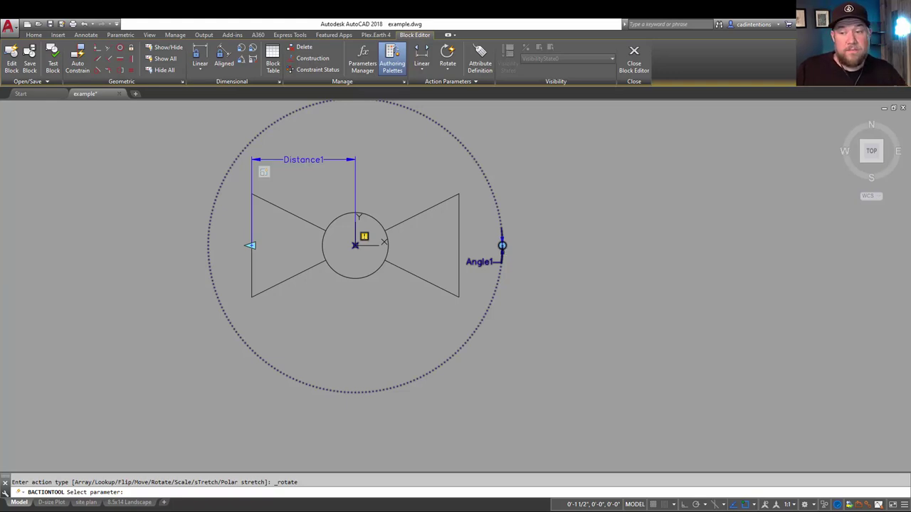
left_click(502, 234)
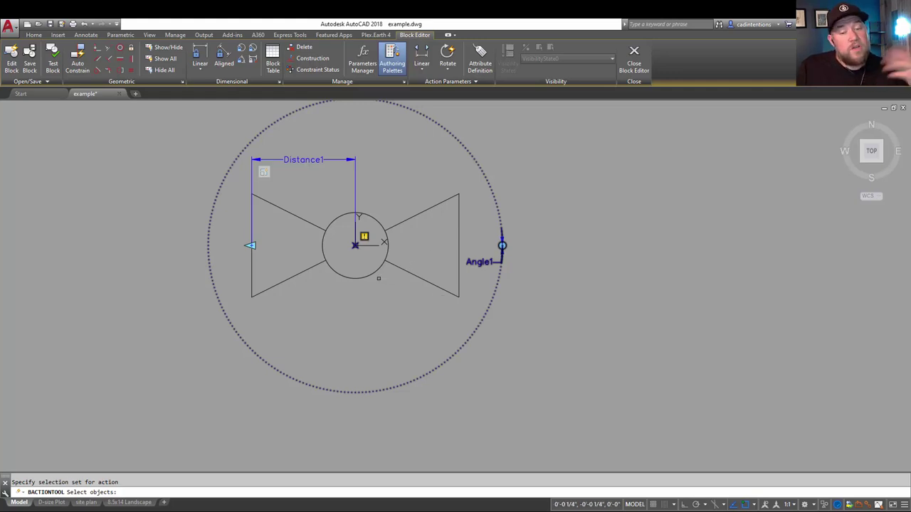
left_click(629, 316)
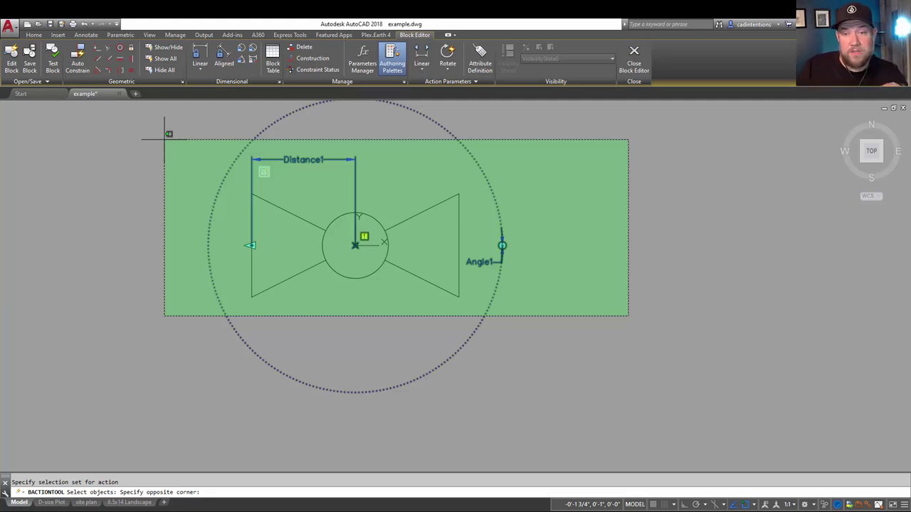
left_click(165, 139)
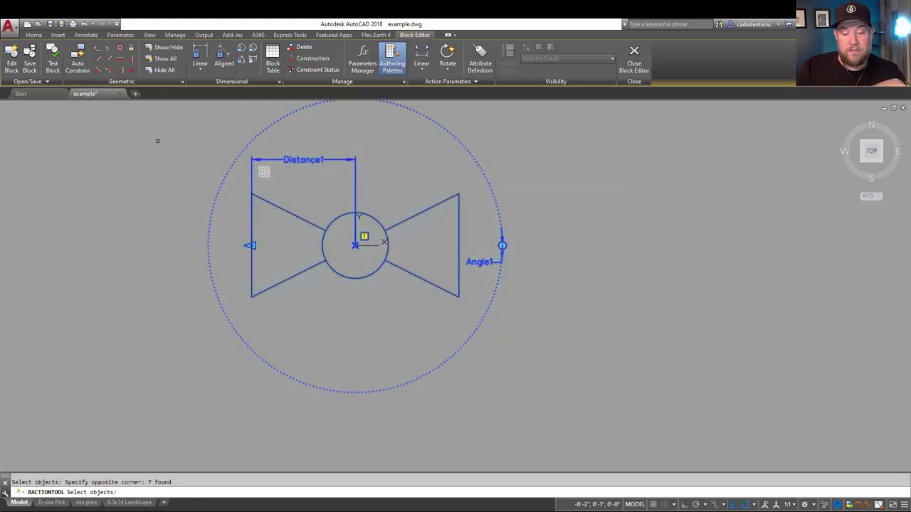
key("Return")
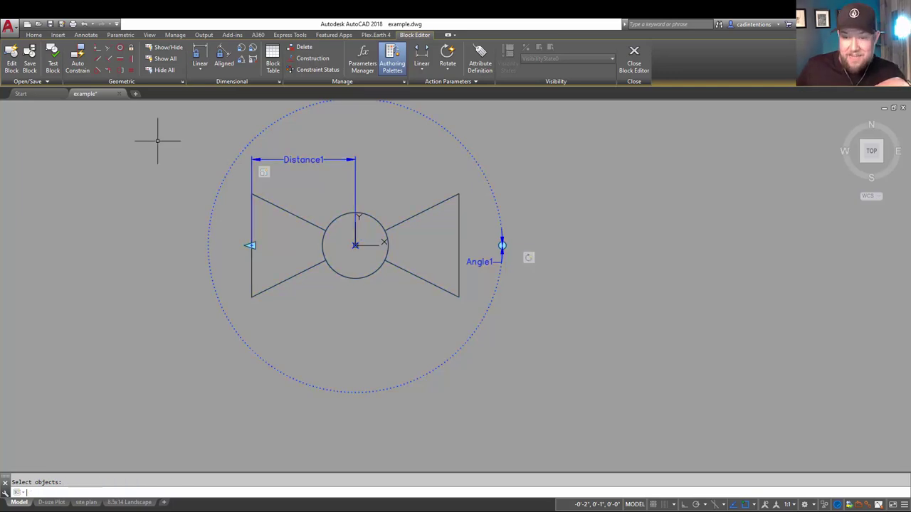
- Save the WATER VALVE block edits, then shrink the valve with its scale grip, snaps off
left_click(635, 61)
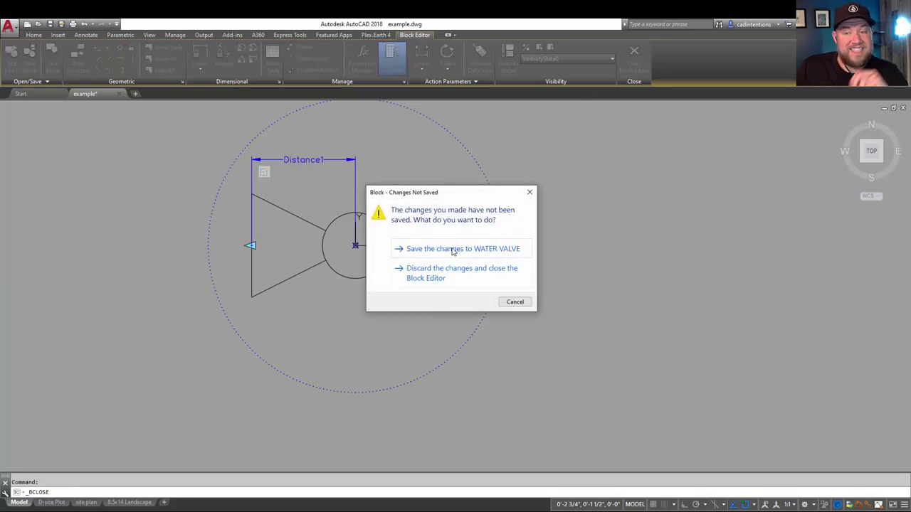
left_click(455, 249)
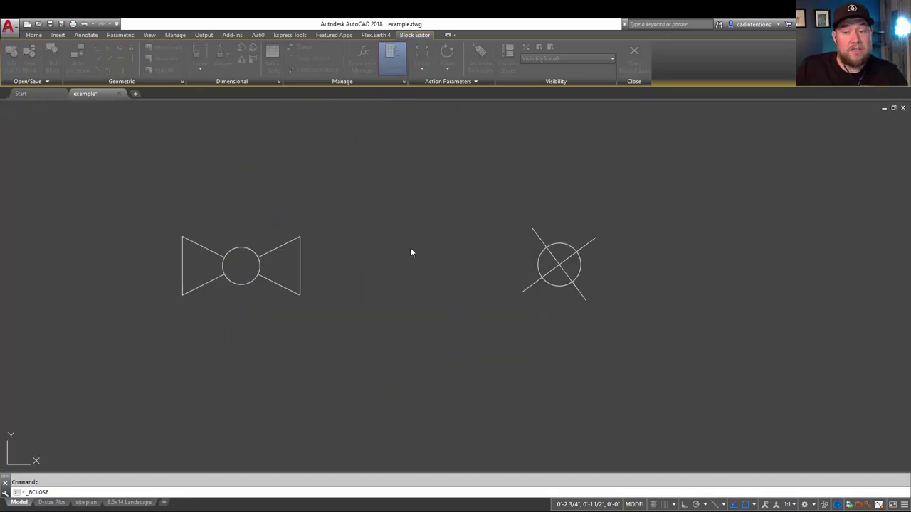
left_click(325, 266)
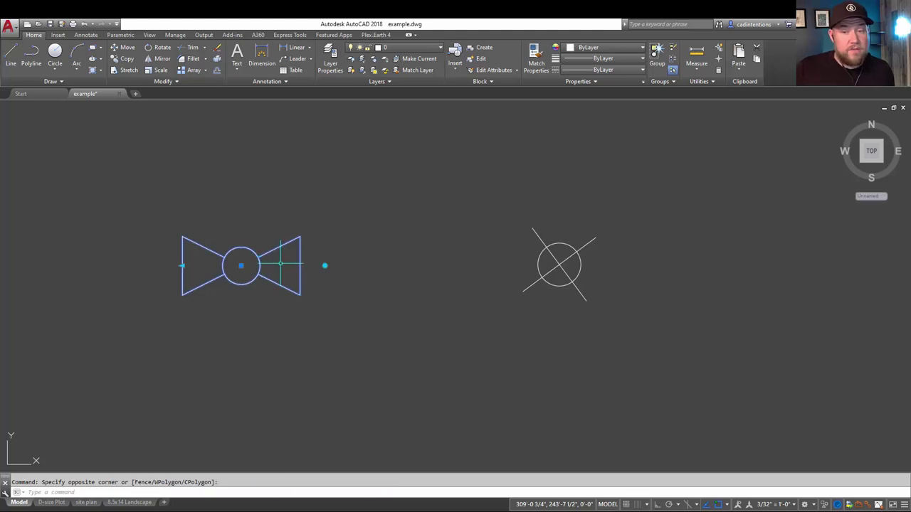
left_click(183, 266)
left_click(181, 265)
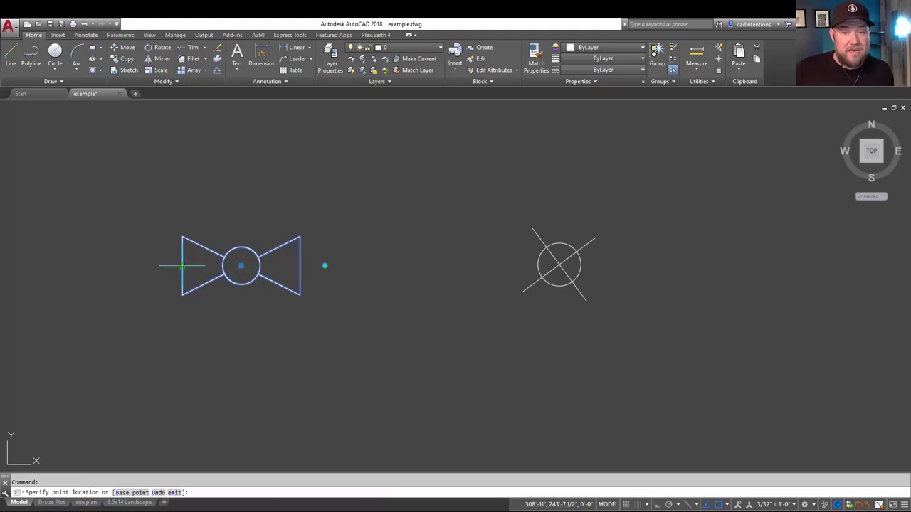
key("F3")
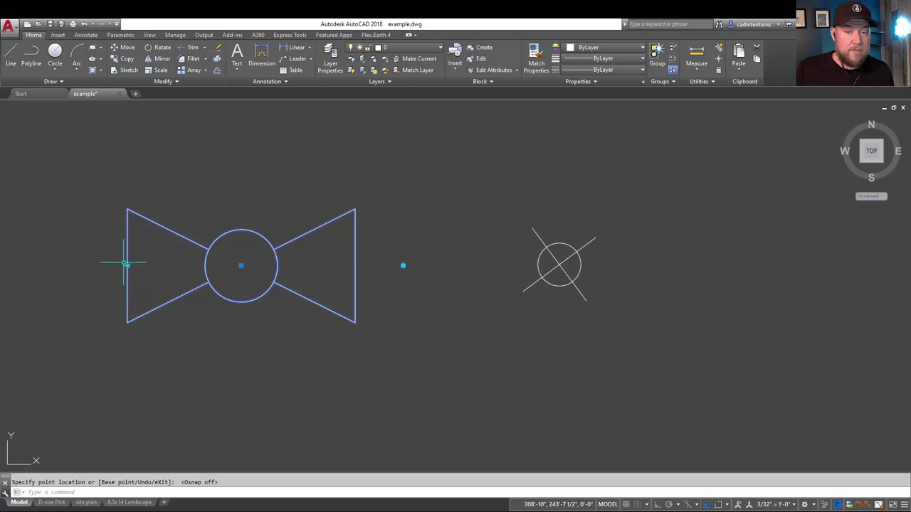
left_click(189, 265)
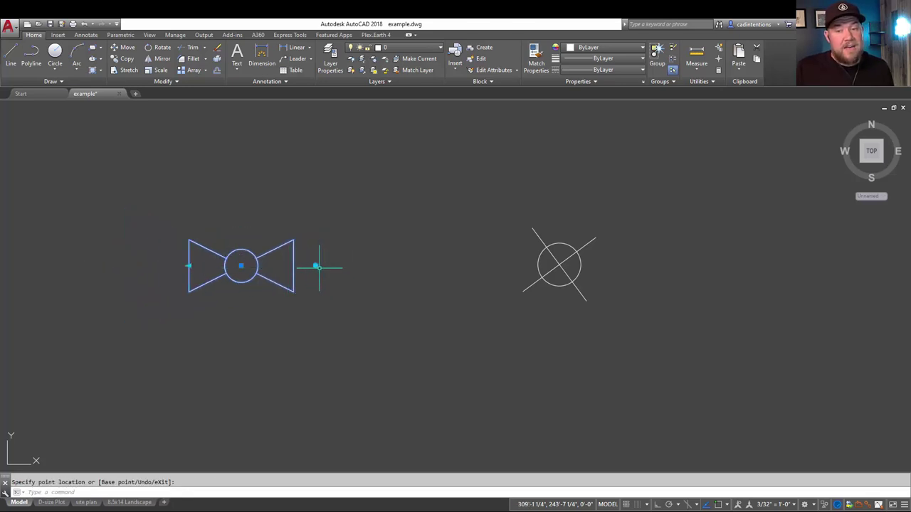
key("space")
key("space")
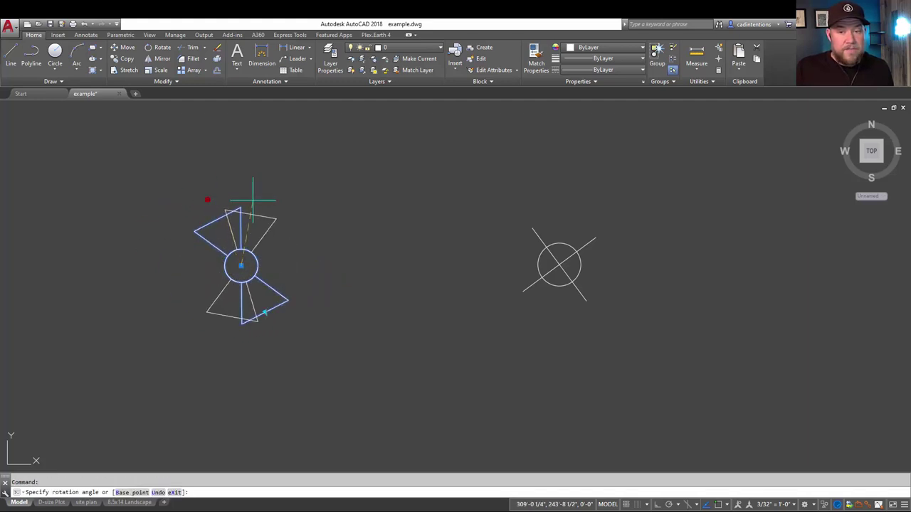
- Finish turning the valve upright, then draw a four-point water-line polyline with PLINE
left_click(291, 197)
key("Escape")
type("pl")
key("space")
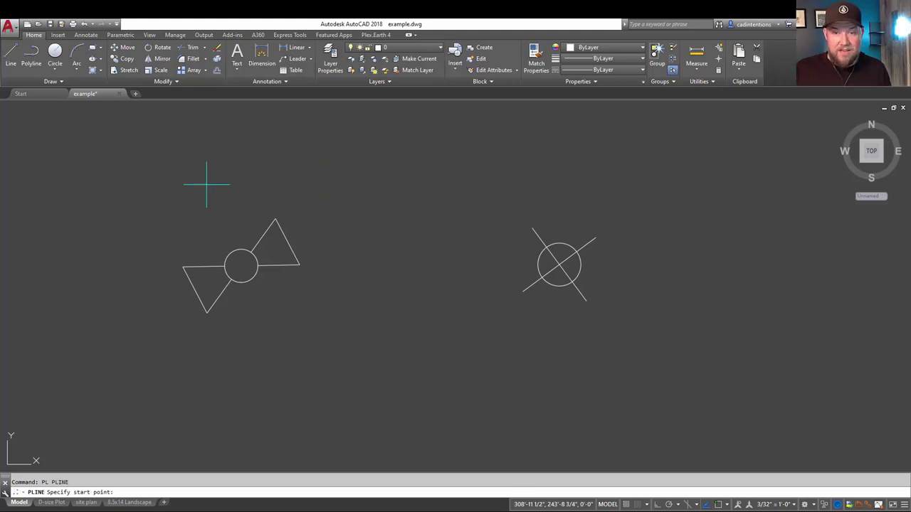
left_click(206, 186)
scroll(203, 269, "down", 4)
left_click(279, 144)
left_click(480, 157)
left_click(714, 301)
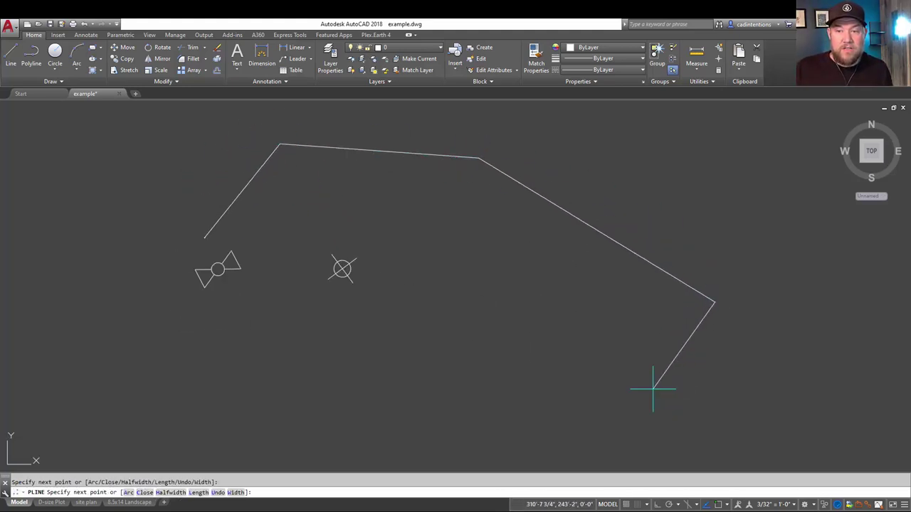
key("Escape")
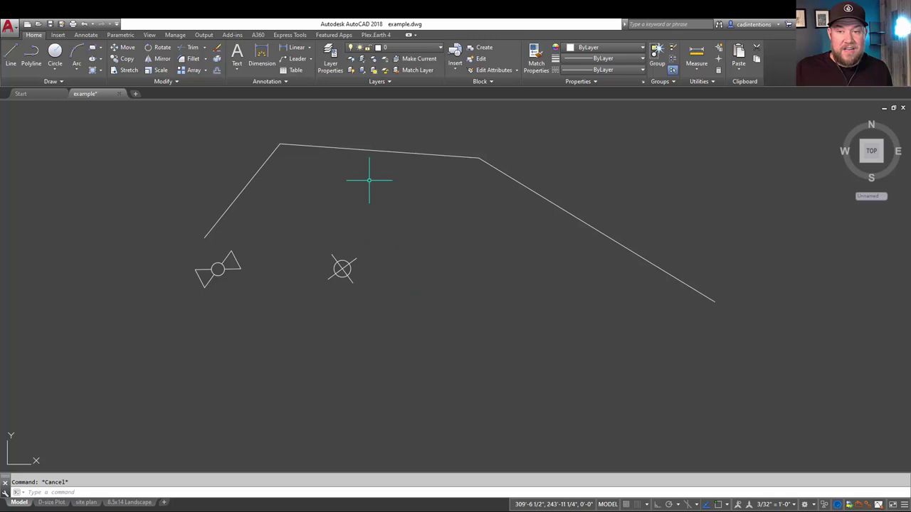
- Move the valve onto the water line's top segment and rotate it to follow the line
left_click(218, 269)
left_click(218, 269)
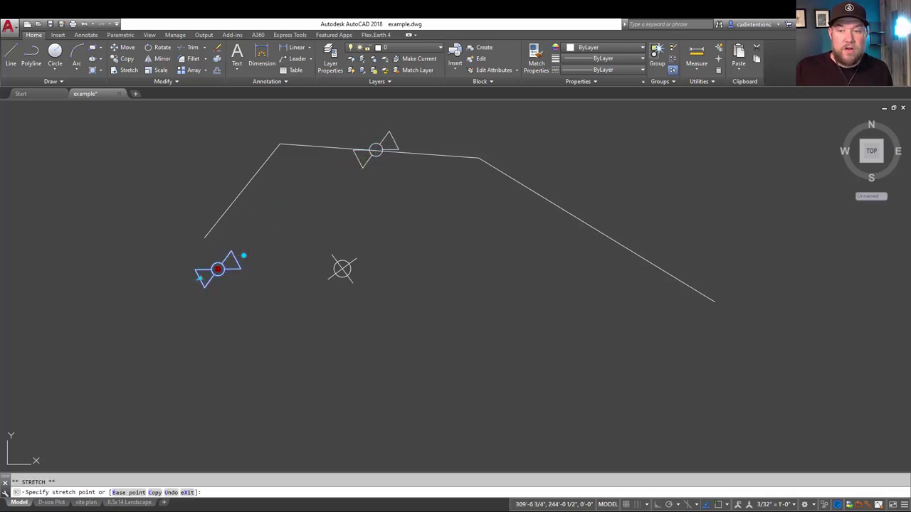
left_click(379, 150)
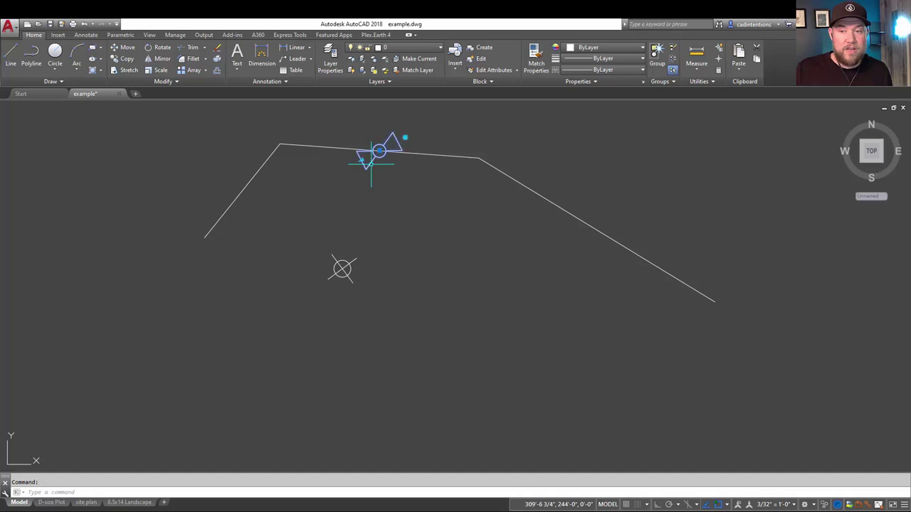
left_click(405, 138)
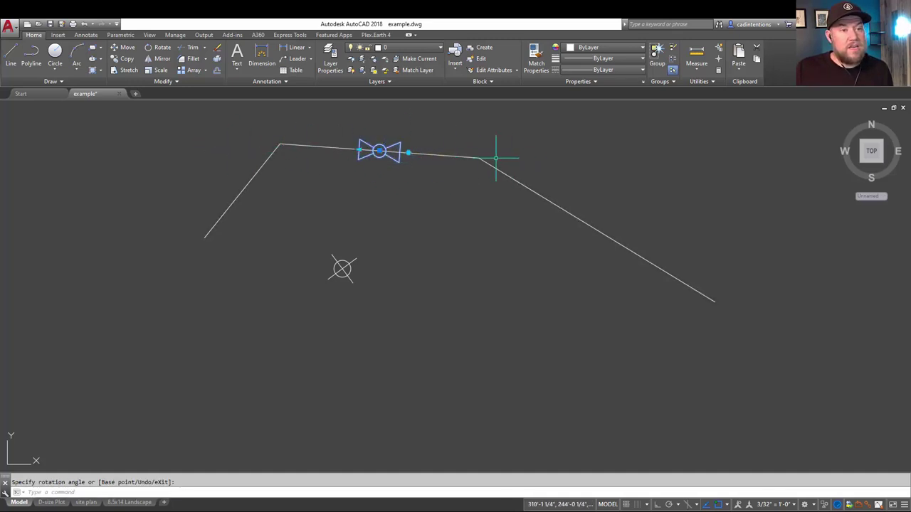
scroll(358, 147, "up", 4)
left_click(359, 154)
left_click(359, 154)
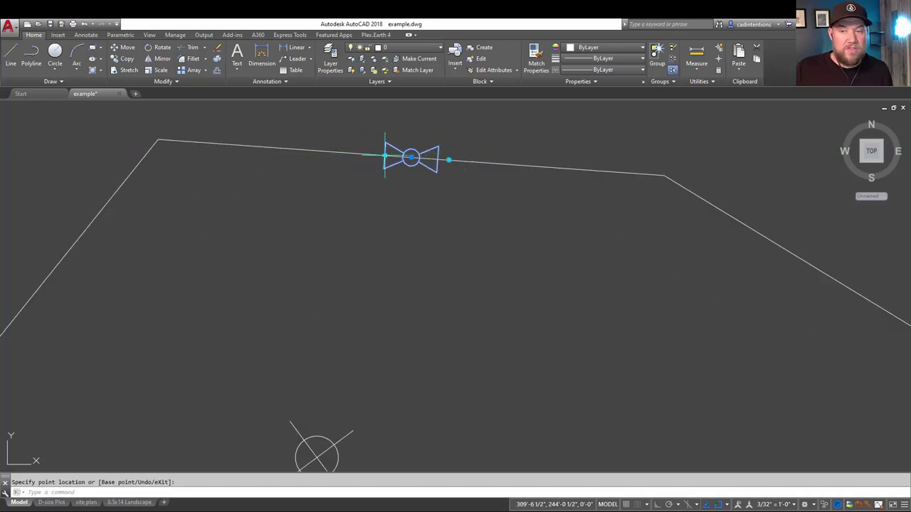
key("Escape")
key("Escape")
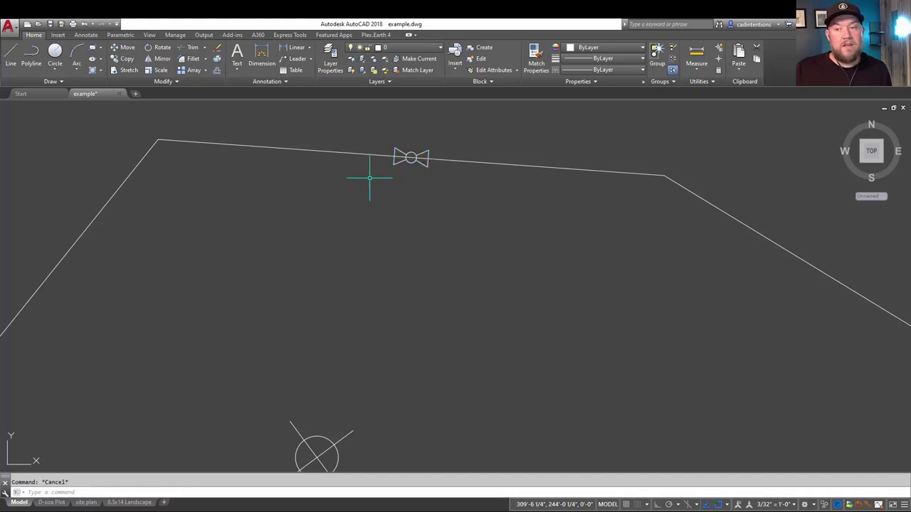
scroll(329, 220, "down", 2)
type("co")
key("Return")
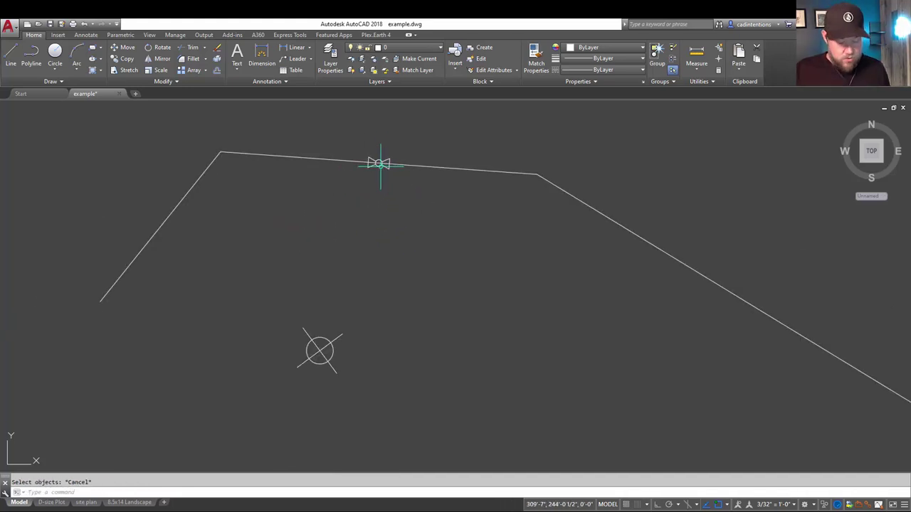
- Insert another WATER VALVE, specifying the insertion point on-screen on the sloping right segment
key("Escape")
type("i")
key("Return")
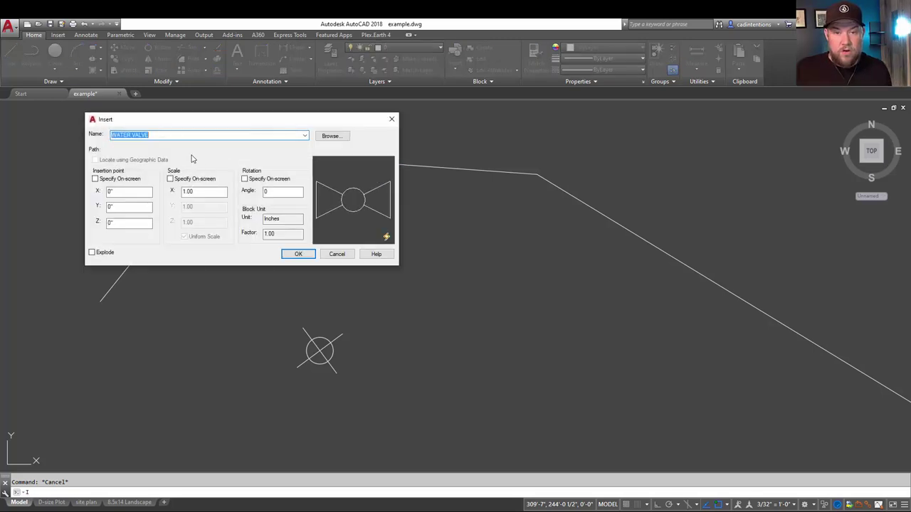
left_click(96, 179)
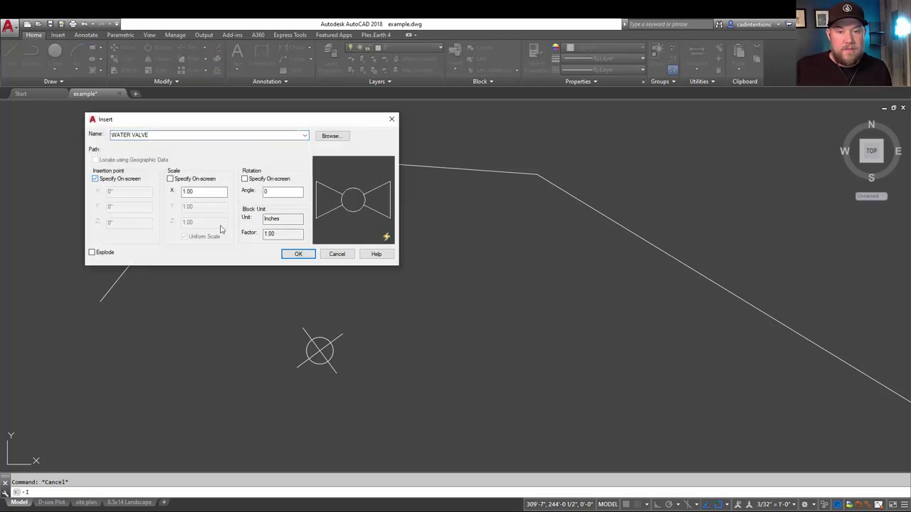
left_click(298, 254)
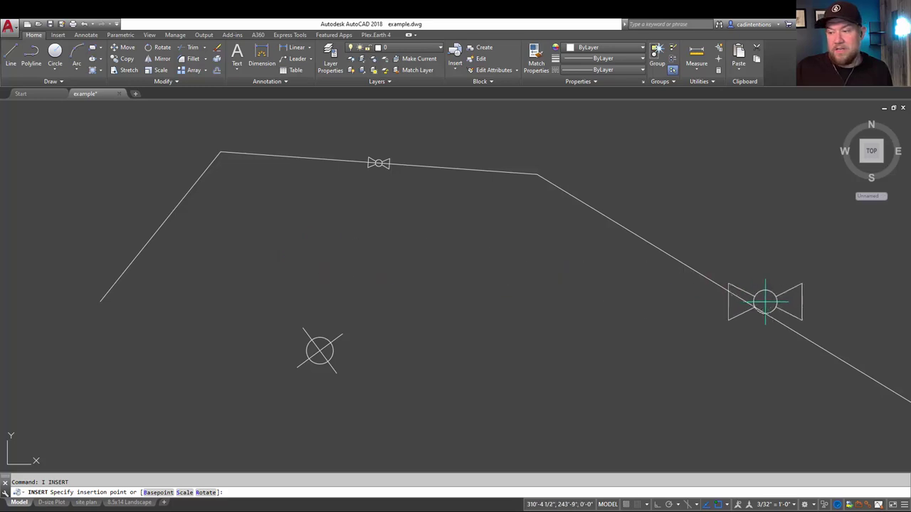
left_click(738, 291)
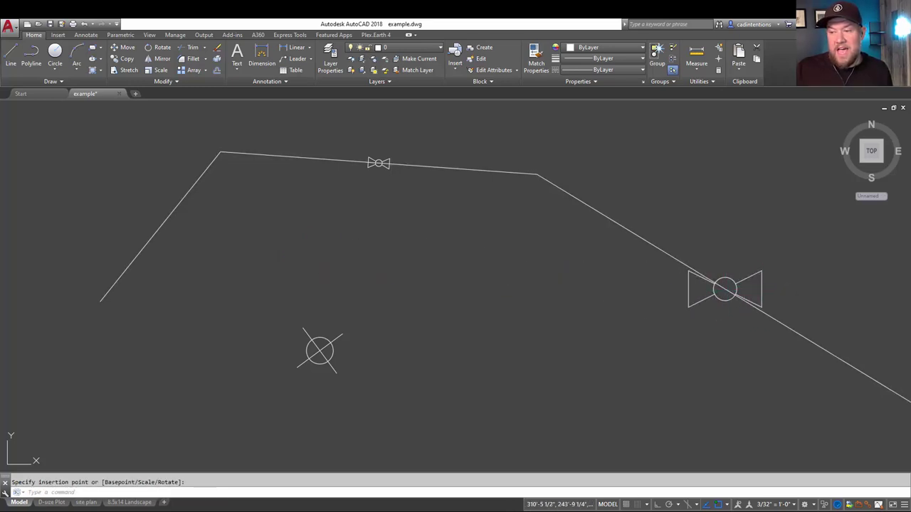
- Rotate the new valve with its rotation grip to align with the descending line
left_click(743, 284)
left_click(774, 289)
left_click(779, 286)
left_click(777, 289)
middle_click_drag(819, 311, 668, 257)
left_click(760, 347)
scroll(558, 252, "down", 3)
left_click(548, 230)
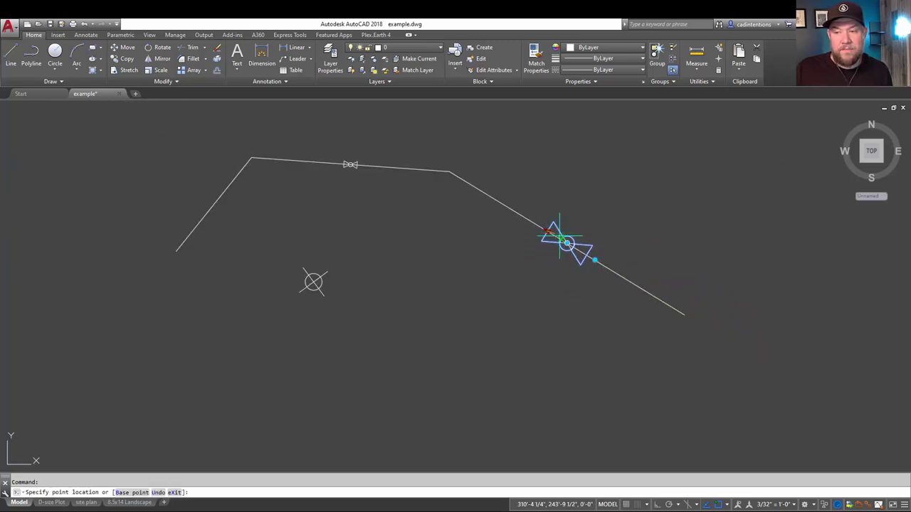
key("Escape")
key("Escape")
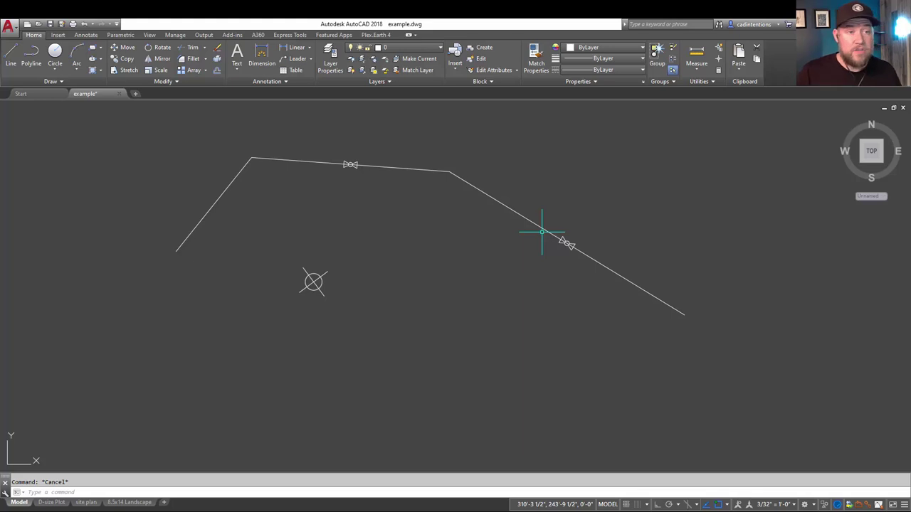